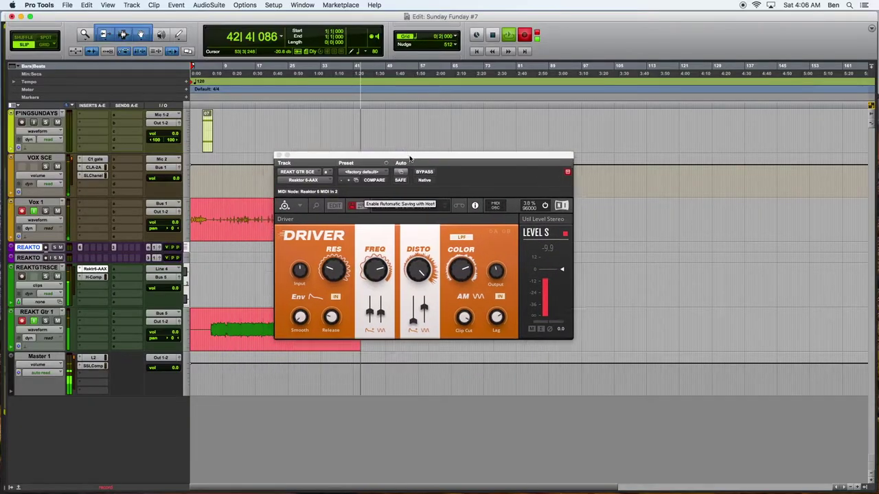
Put the Reaktor plug-in on the guitar source track into edit mode and select the Driver block in its structure.
drag(405, 162, 607, 134)
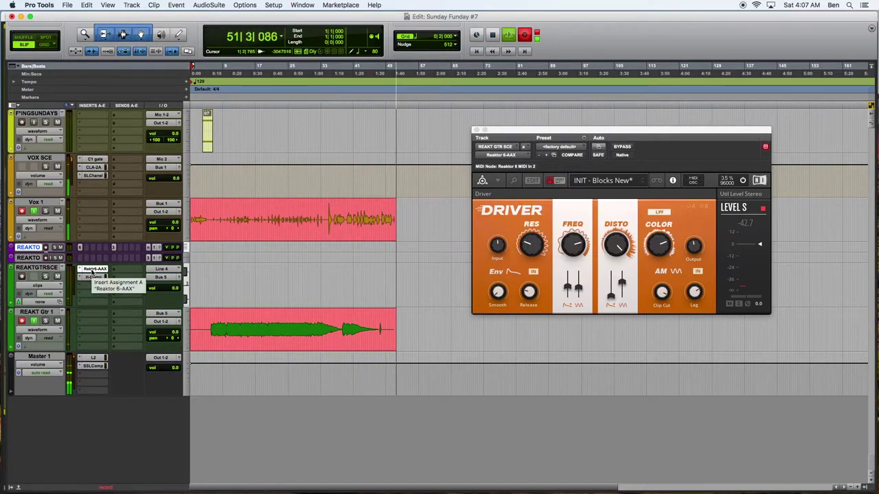
click(549, 181)
drag(545, 132, 175, 25)
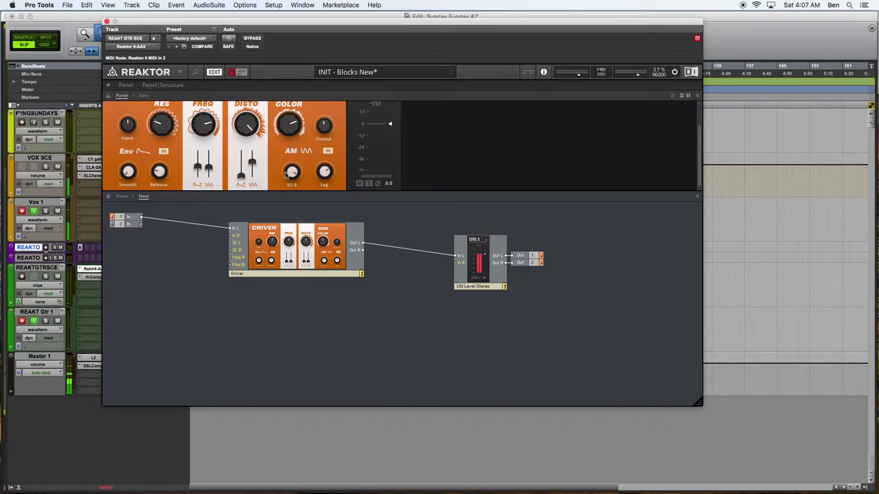
click(291, 257)
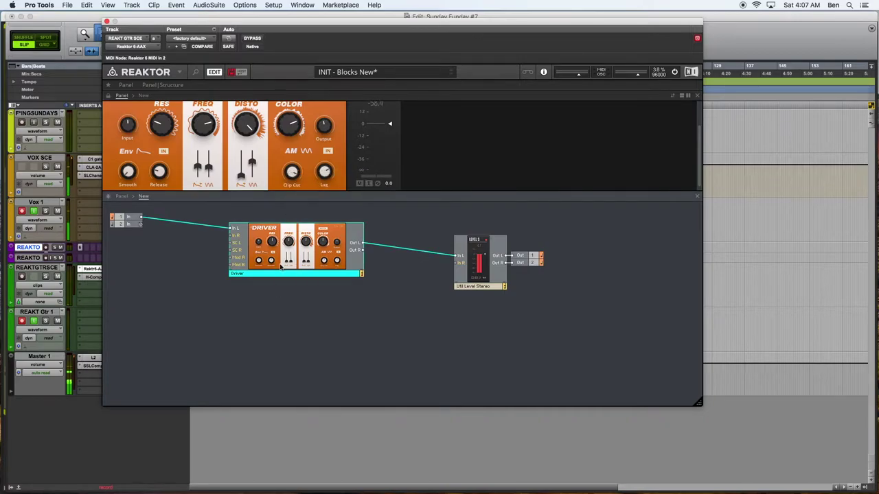
mouse_move(282, 265)
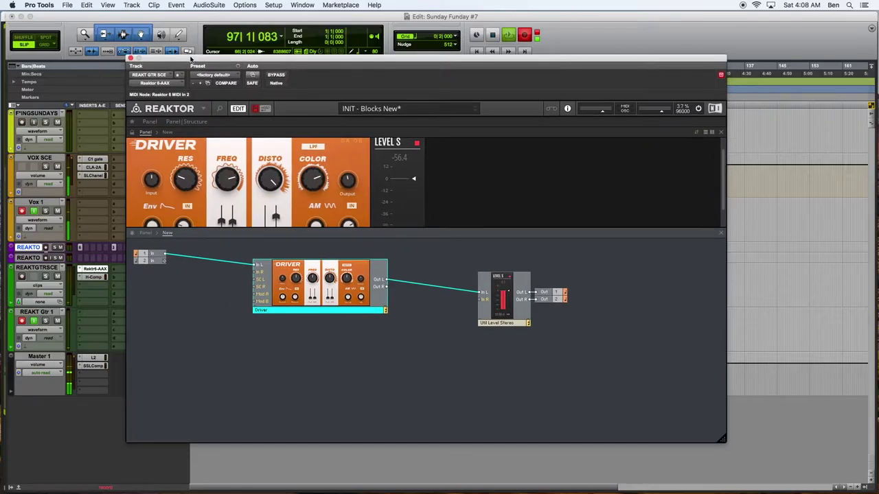
Examine the Driver block's panel controls and its left, right, side-chain and modulation inputs.
drag(188, 51, 215, 54)
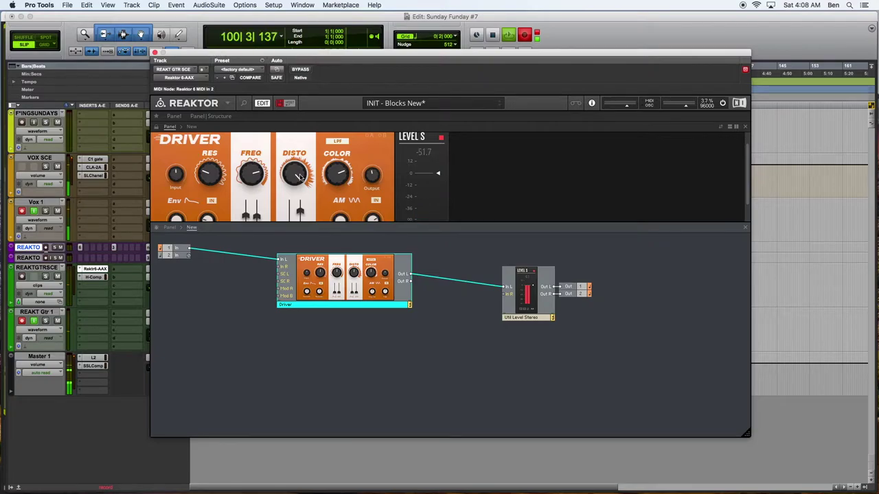
scroll(336, 196, up, 1)
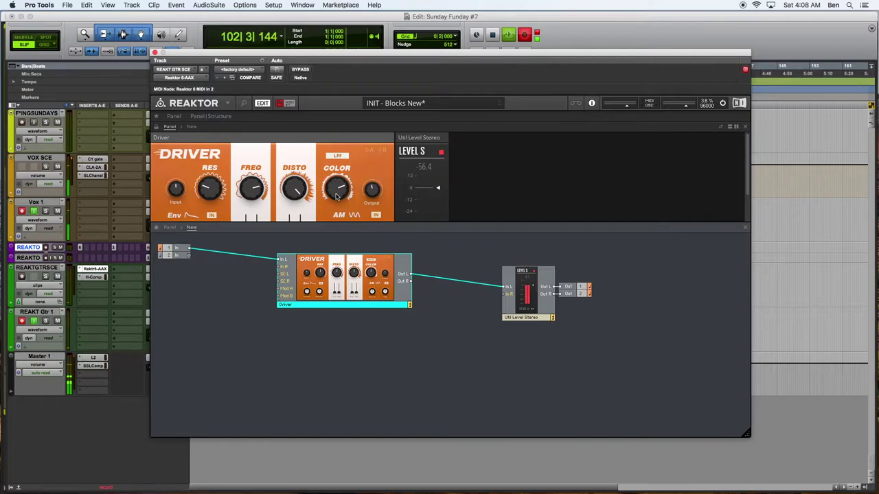
click(337, 192)
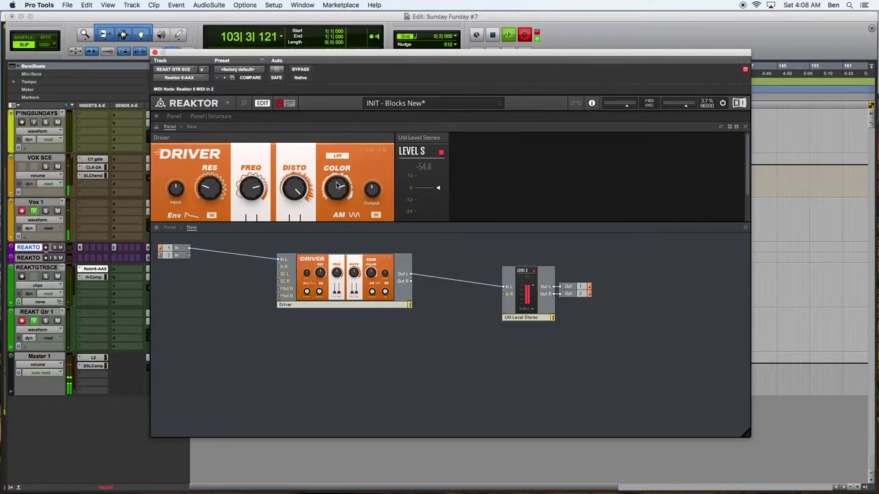
scroll(300, 144, down, 3)
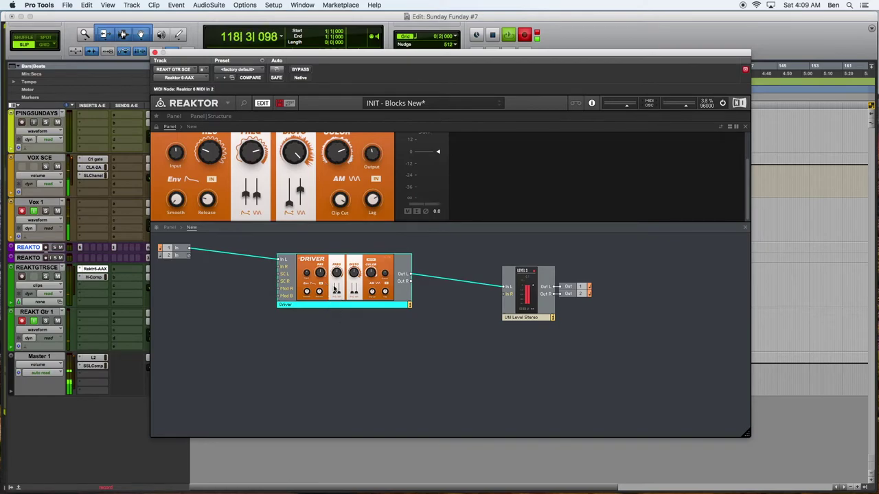
mouse_move(356, 285)
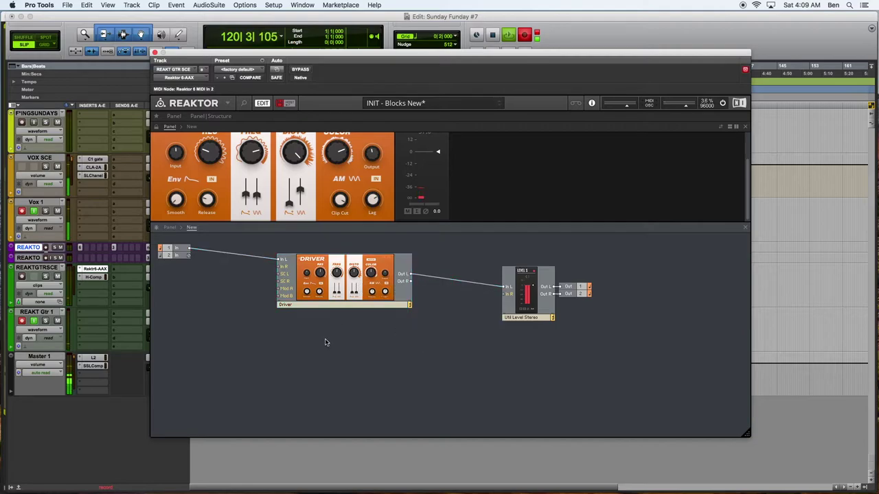
click(239, 287)
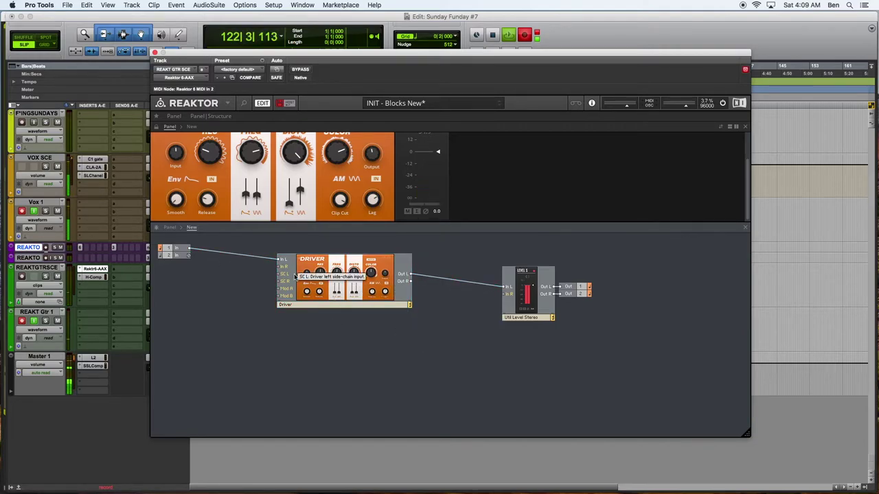
mouse_move(316, 259)
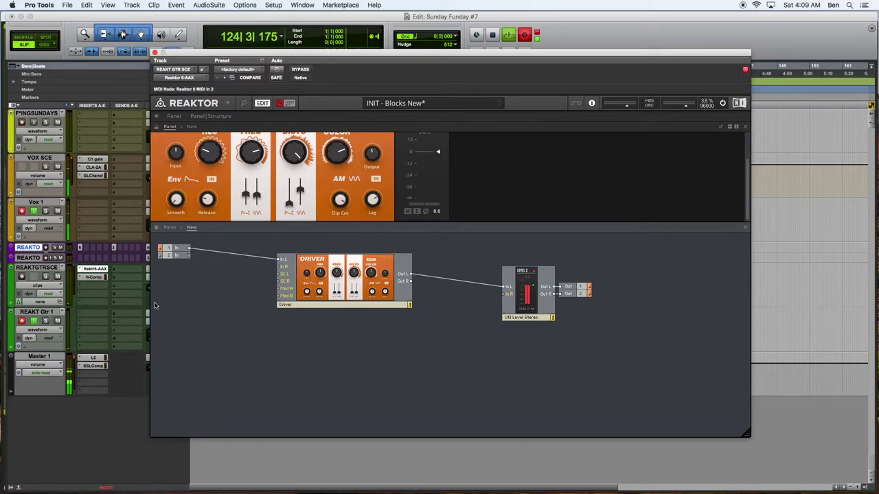
Delete the unused second input from the structure and move input 1 closer to the Driver block.
click(55, 268)
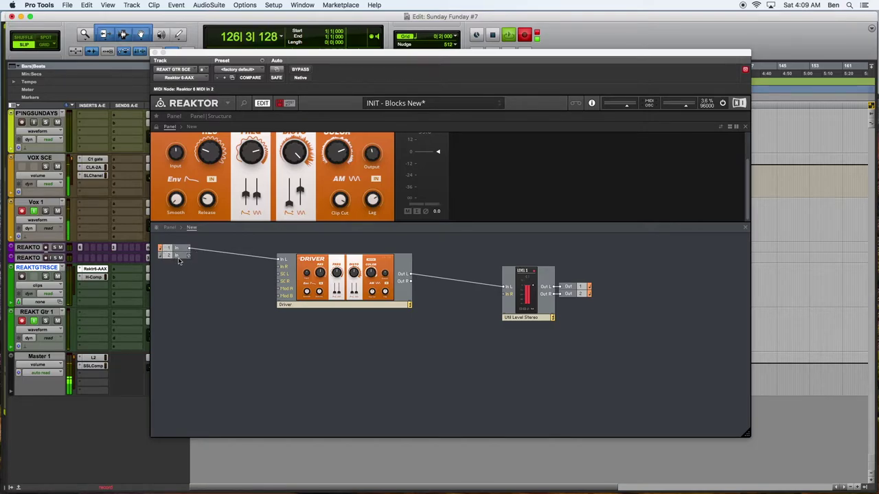
click(178, 260)
right_click(181, 254)
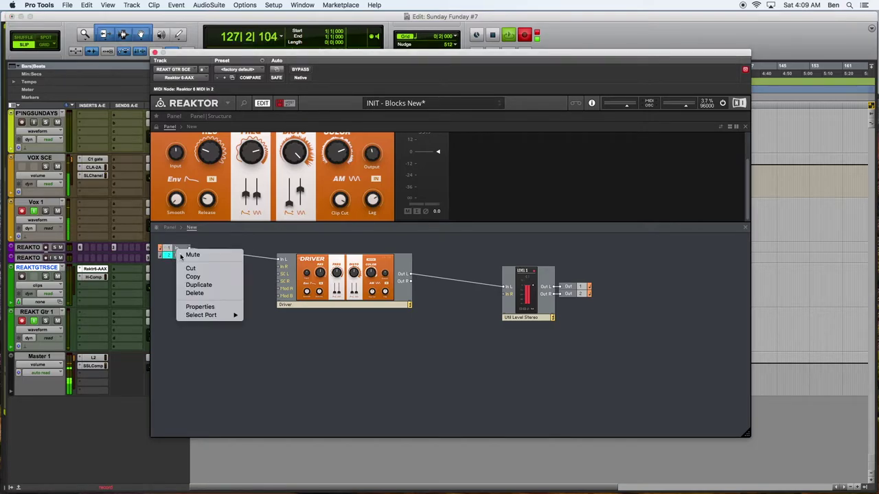
click(194, 294)
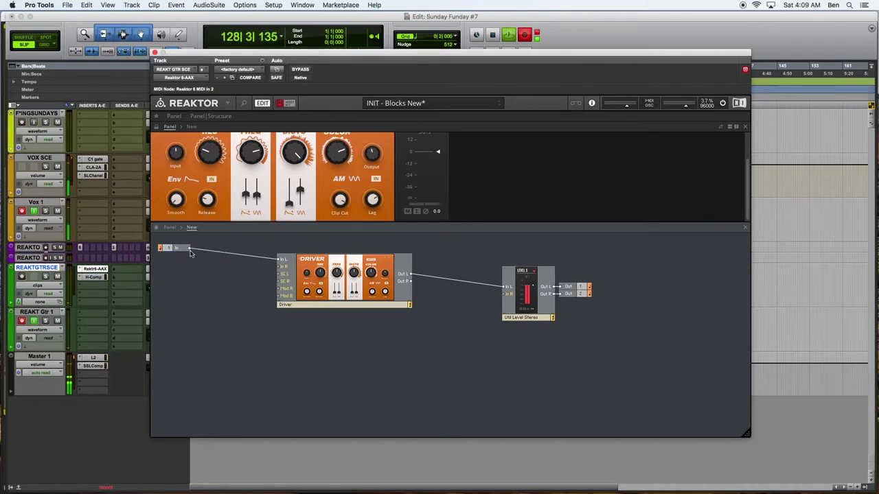
drag(178, 251, 232, 259)
click(247, 283)
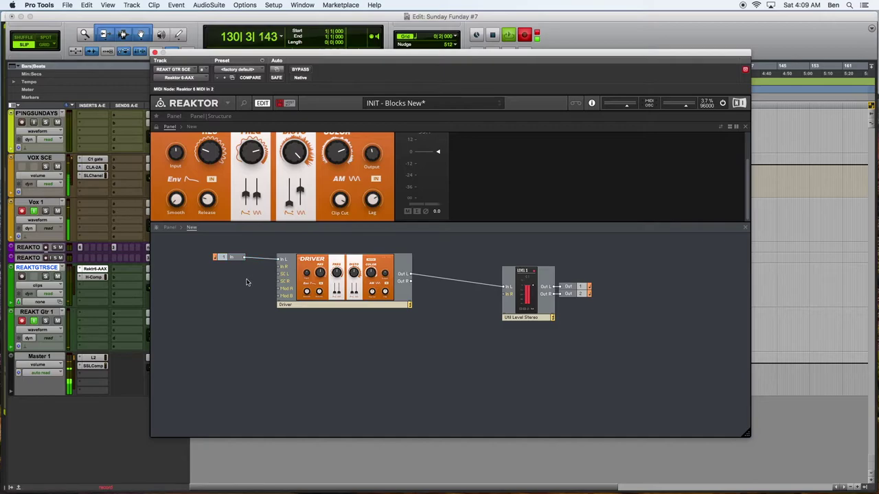
Examine the signal path from the Driver block through Util Level Stereo to the outputs, and the Driver's main knobs.
click(337, 294)
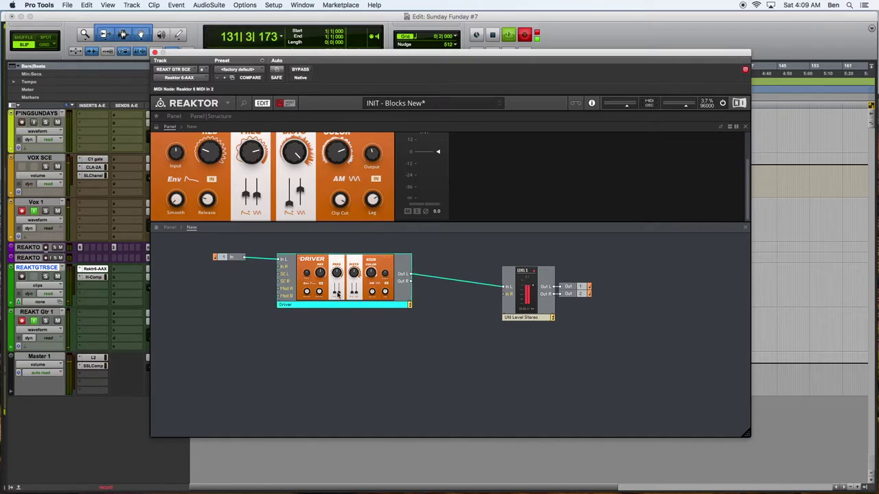
click(462, 389)
click(534, 284)
click(571, 343)
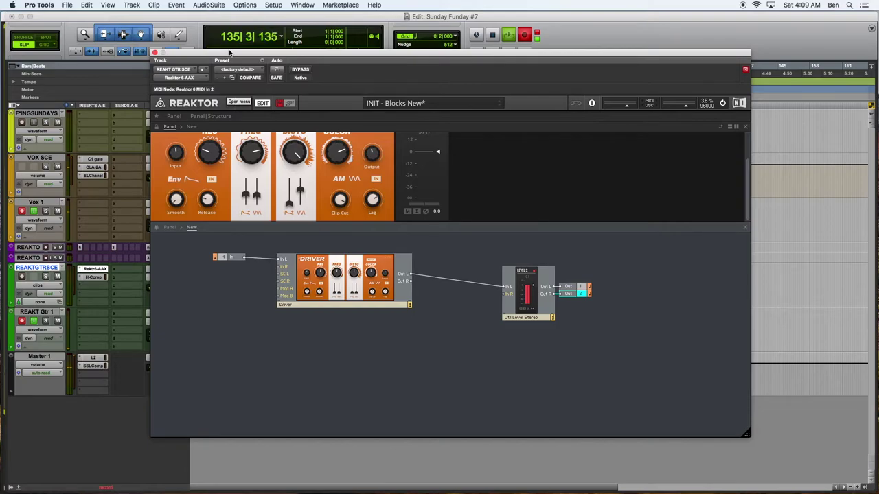
drag(234, 101, 420, 102)
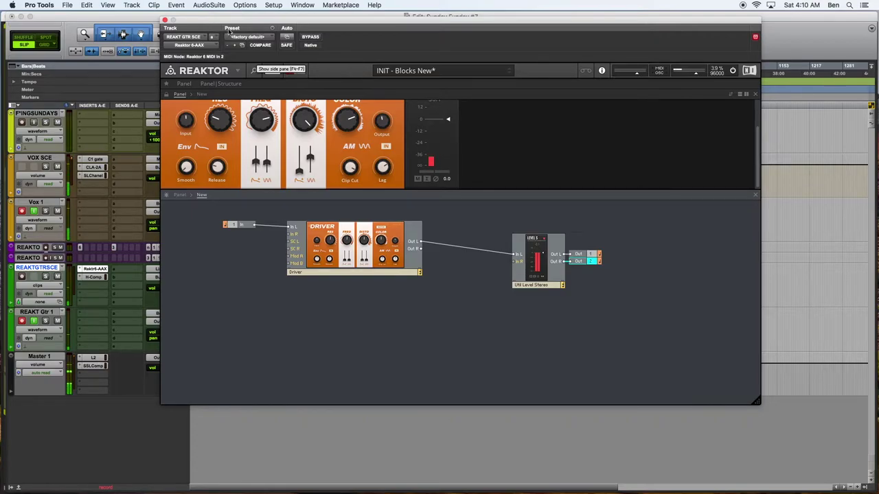
click(36, 270)
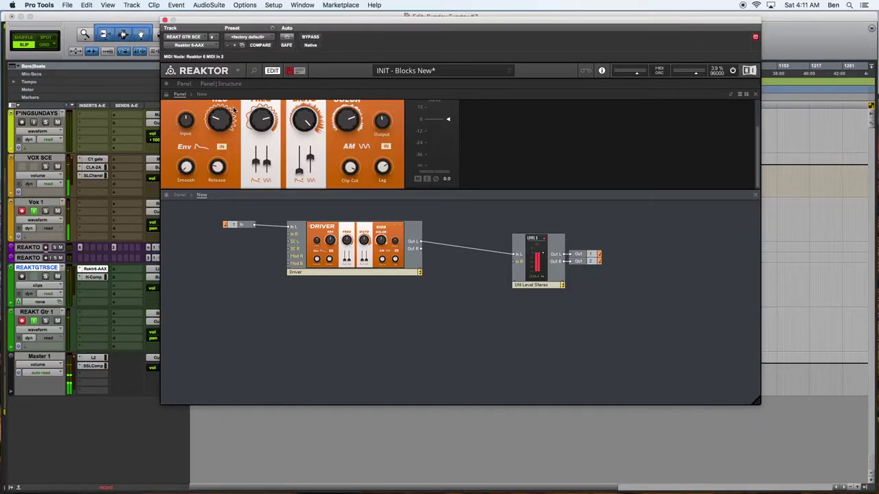
scroll(230, 120, up, 2)
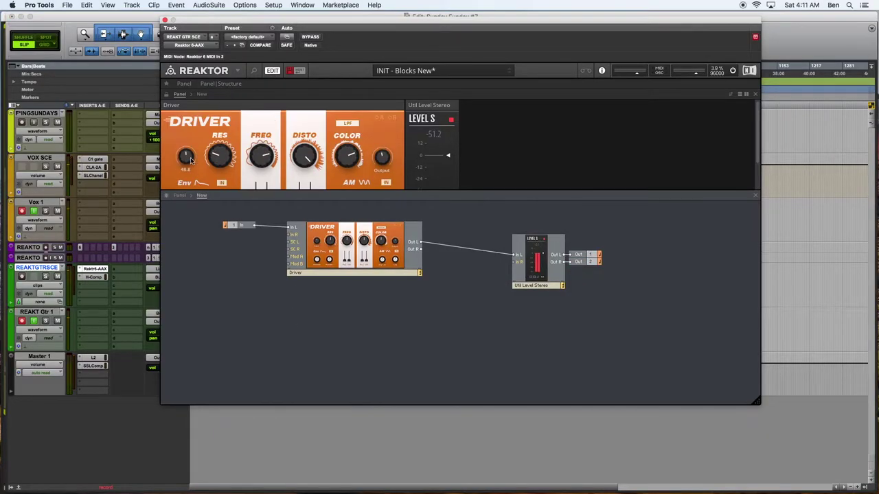
Load Blocks New.ens from the library's Reaktor Blocks folder, discarding changes to the current ensemble.
click(253, 72)
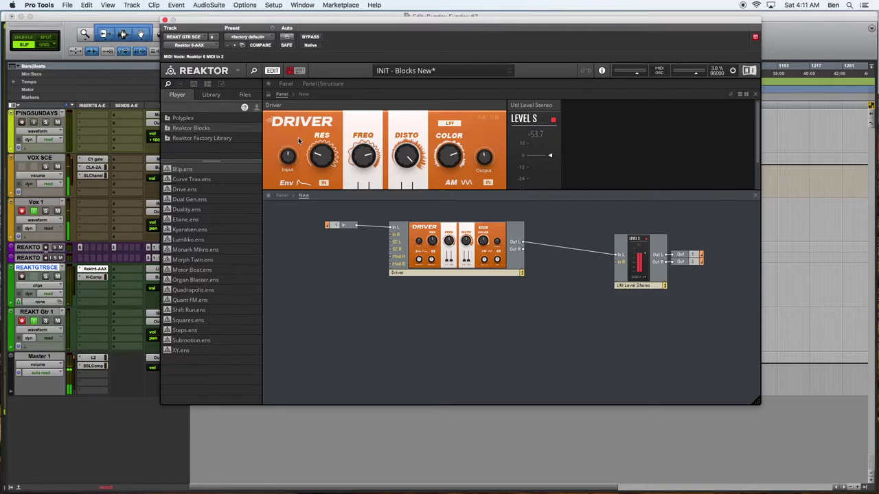
mouse_move(491, 275)
click(211, 96)
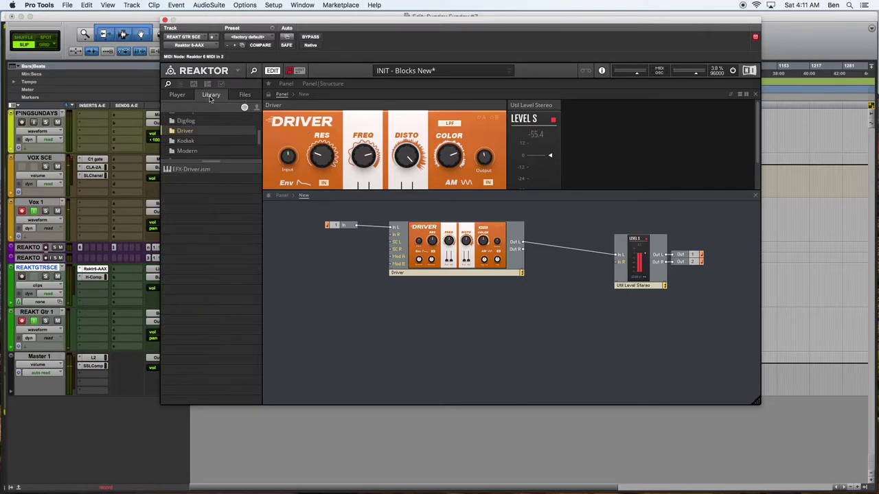
drag(208, 160, 210, 232)
click(195, 126)
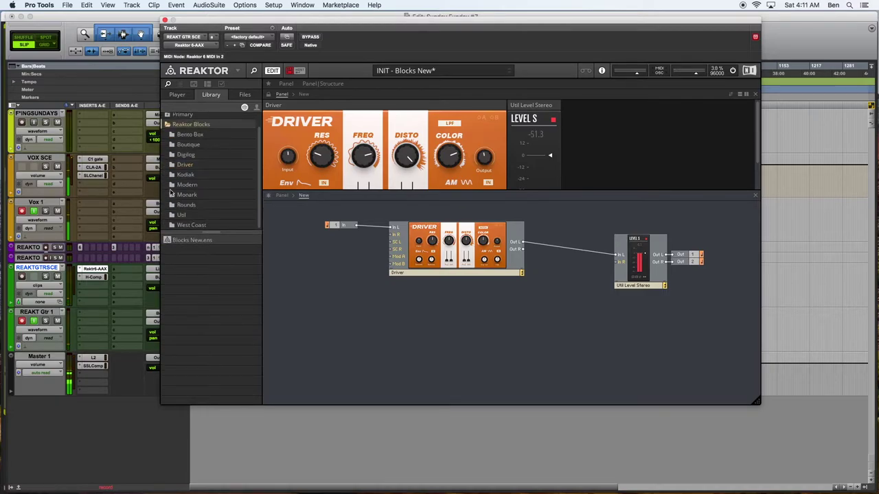
double_click(184, 240)
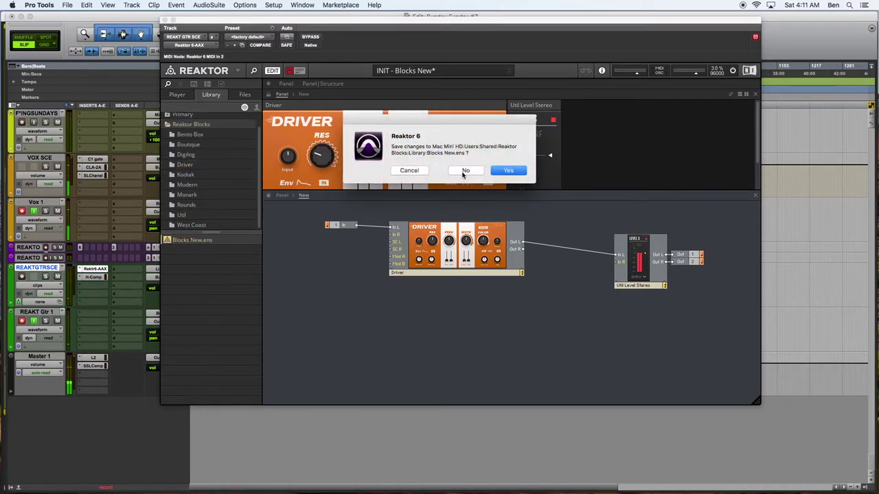
click(463, 171)
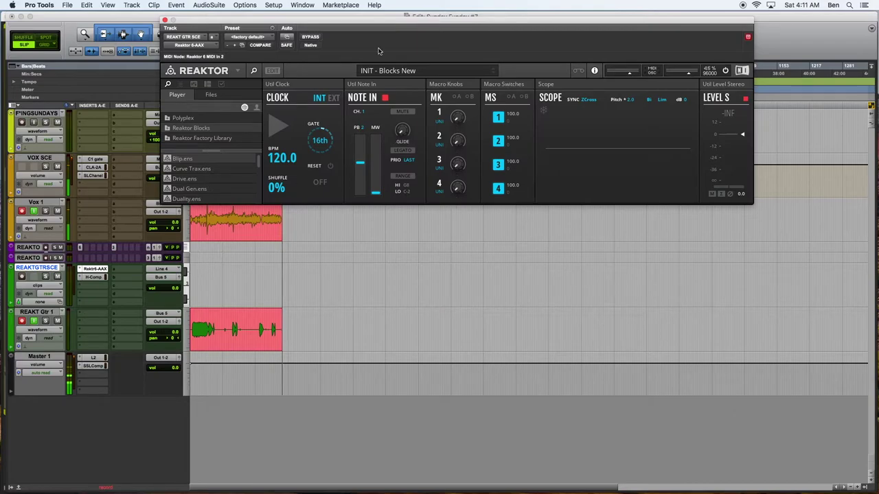
Show the ensemble's panel and structure for editing and delete the Scope, Macro Knobs, Macro Switches, Util Note In and Util Clock blocks.
click(274, 70)
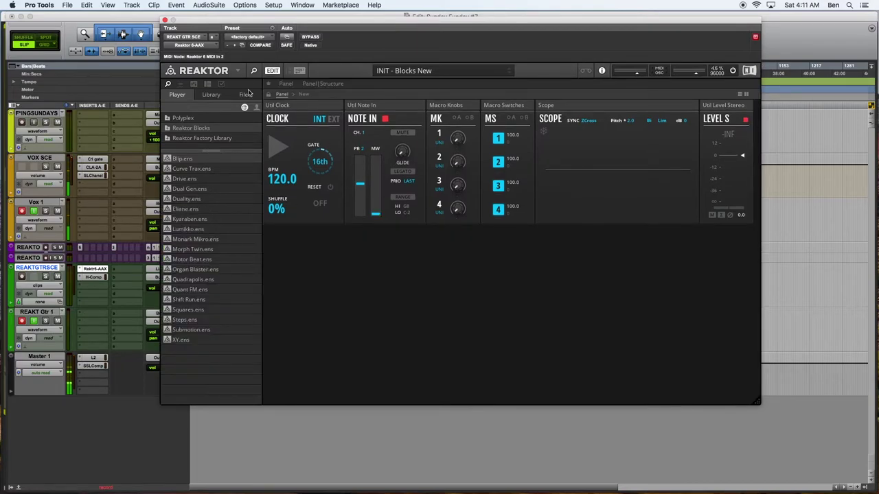
click(315, 85)
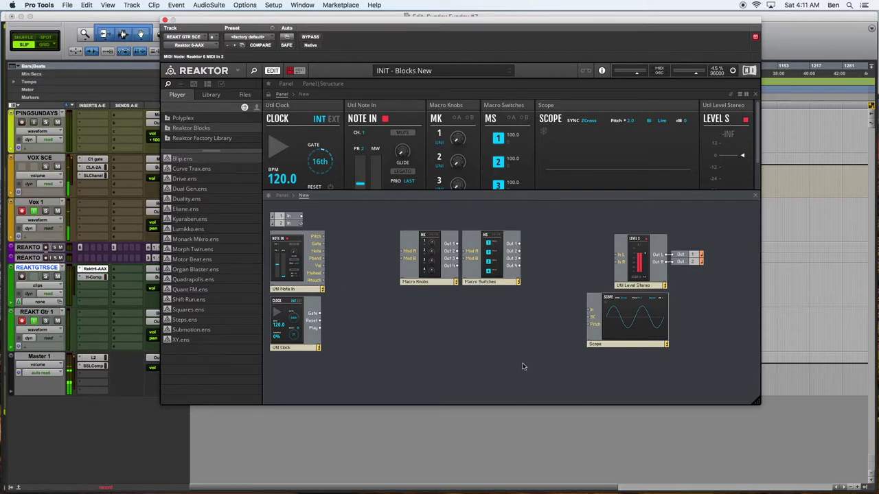
drag(707, 369, 607, 310)
key(Delete)
drag(538, 272, 291, 345)
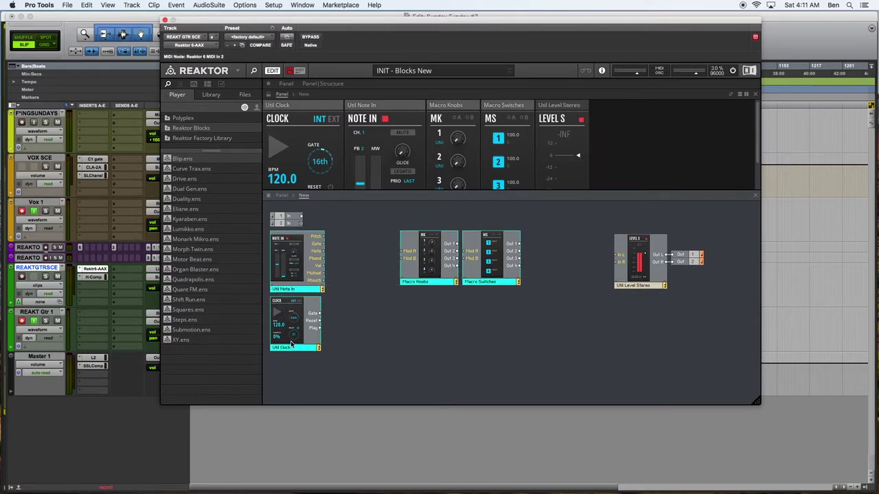
key(Delete)
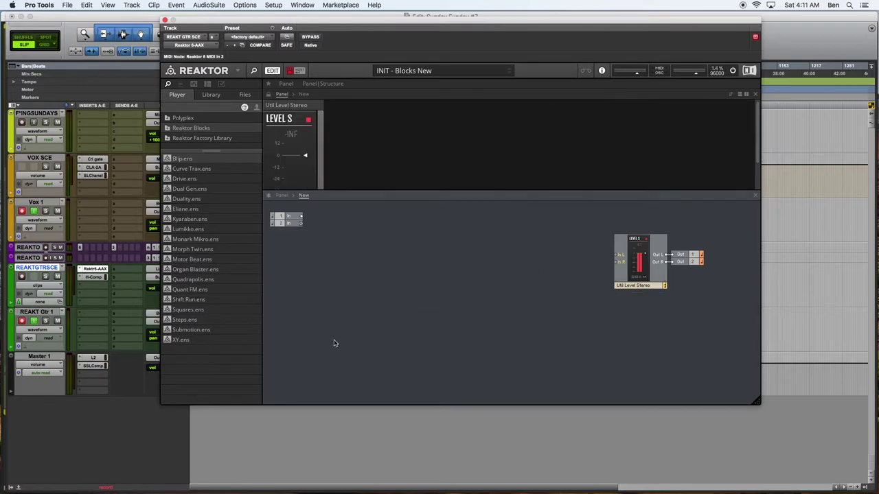
Remove the second input from the structure and move input 1 slightly inward toward the empty area.
key(Delete)
click(286, 218)
drag(286, 217, 308, 241)
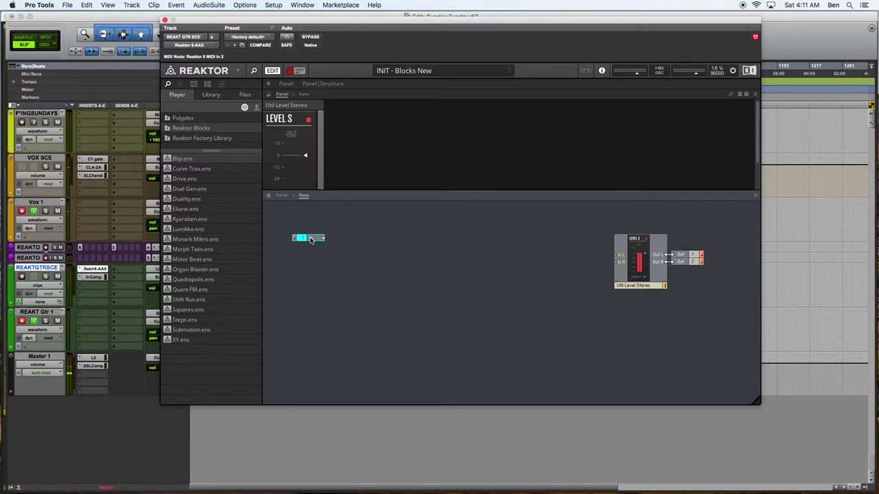
Add EFX-Driver.ism from the Driver folder of the Reaktor Blocks library between input 1 and Util Level Stereo.
drag(211, 152, 222, 203)
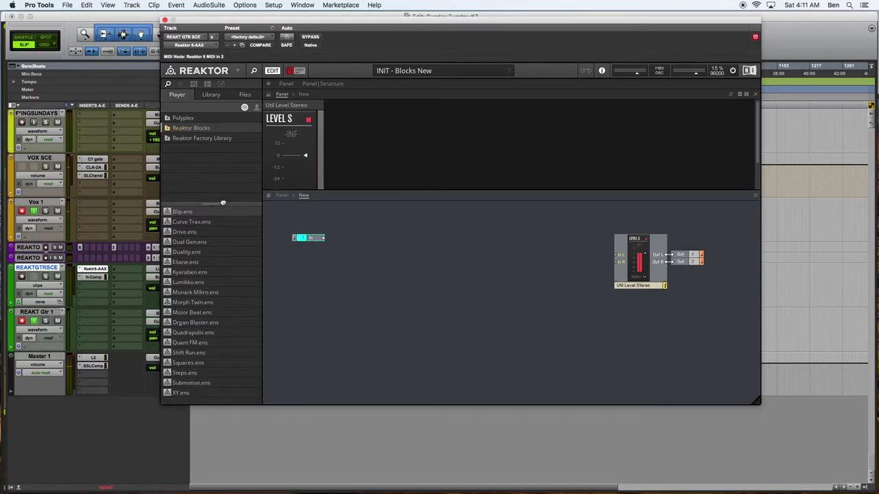
click(211, 95)
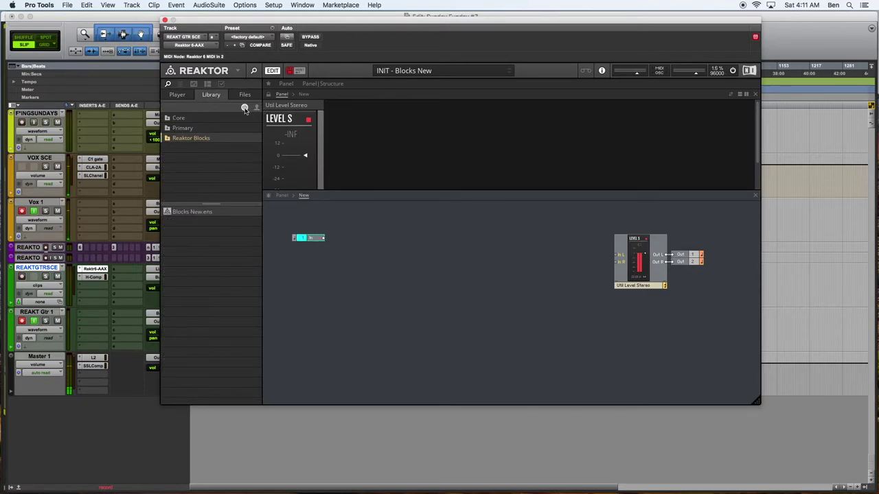
click(166, 138)
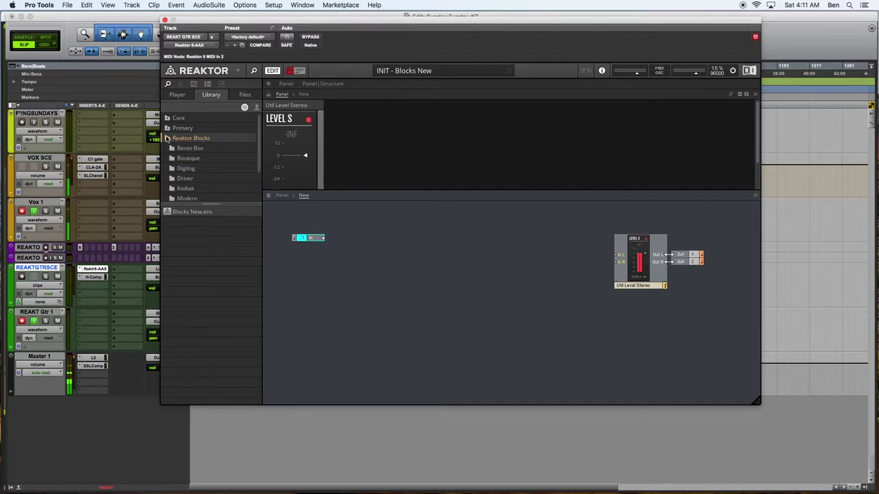
click(189, 179)
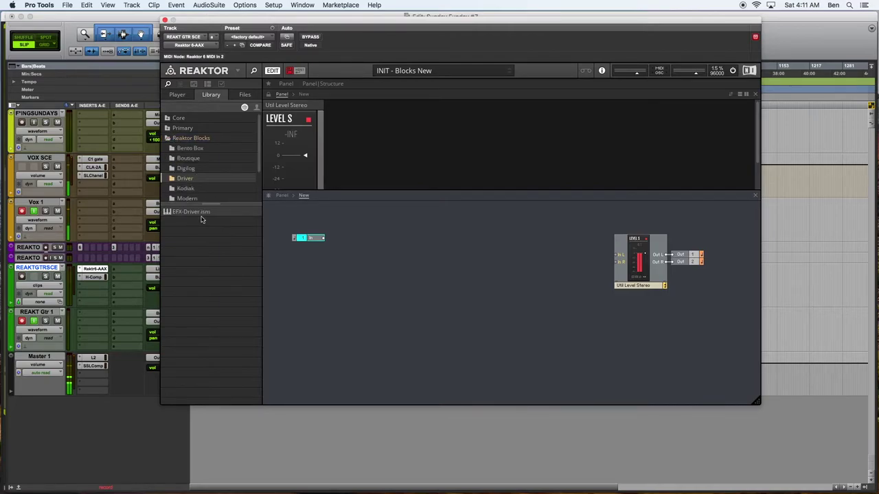
drag(195, 216, 458, 255)
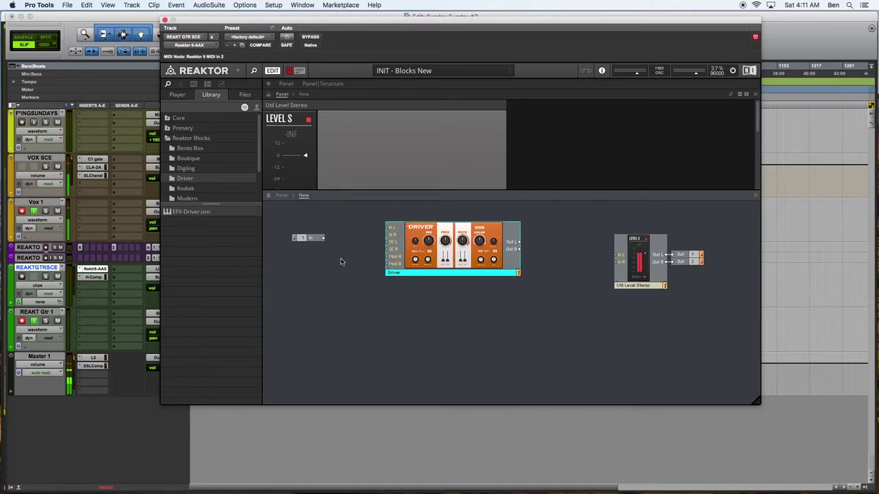
mouse_move(323, 239)
mouse_down()
mouse_move(383, 238)
mouse_move(389, 227)
mouse_up()
drag(477, 278, 467, 282)
click(368, 250)
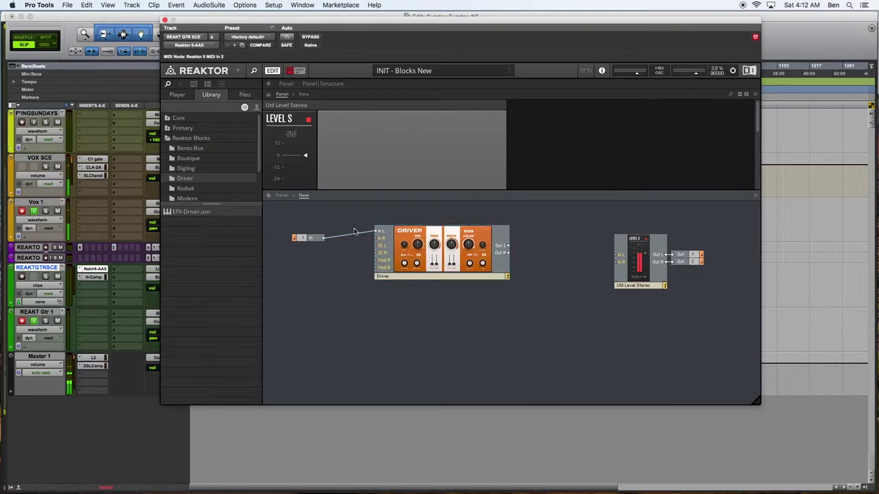
key(Delete)
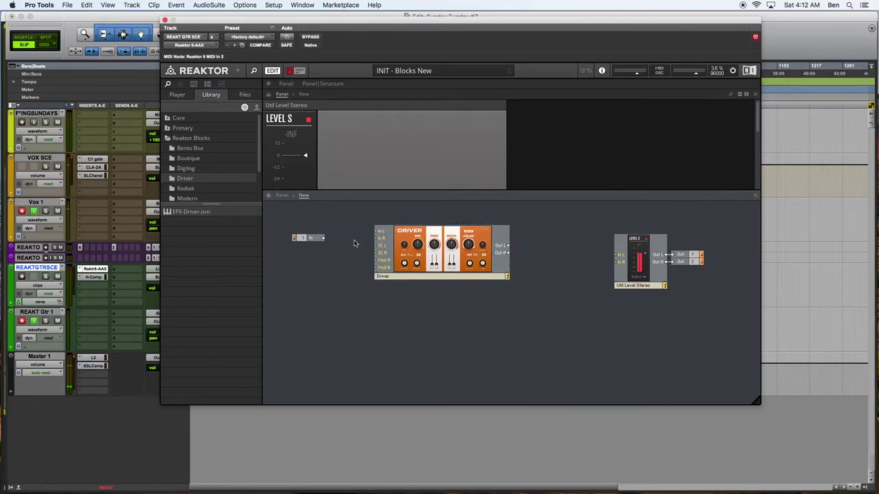
Show only the ensemble's panel and place the Util Level Stereo block directly after the Driver block.
drag(424, 266, 468, 261)
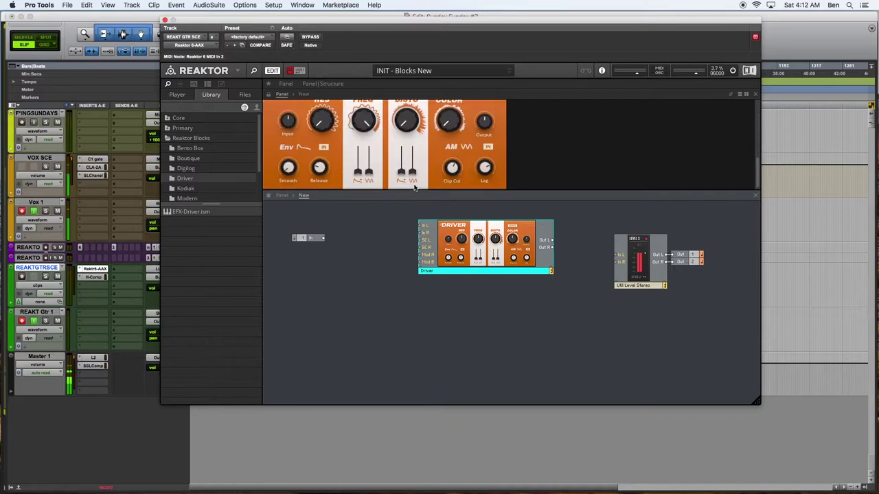
scroll(373, 122, up, 3)
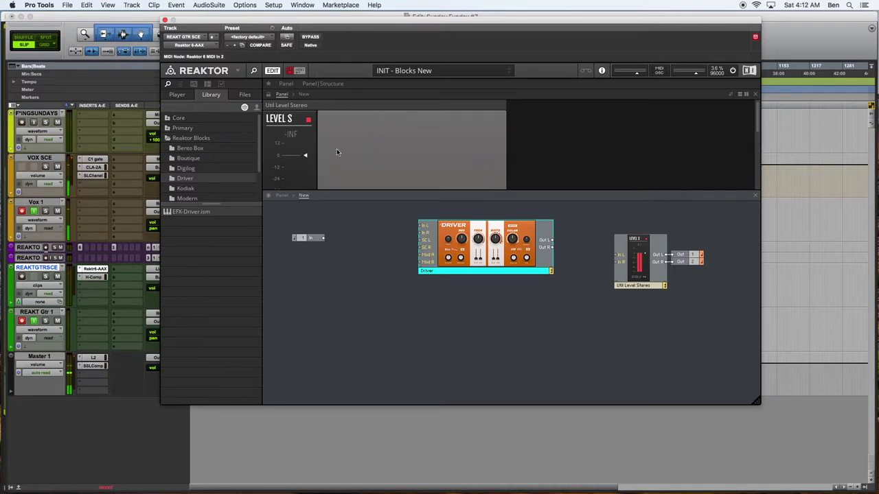
click(285, 83)
drag(304, 230, 406, 116)
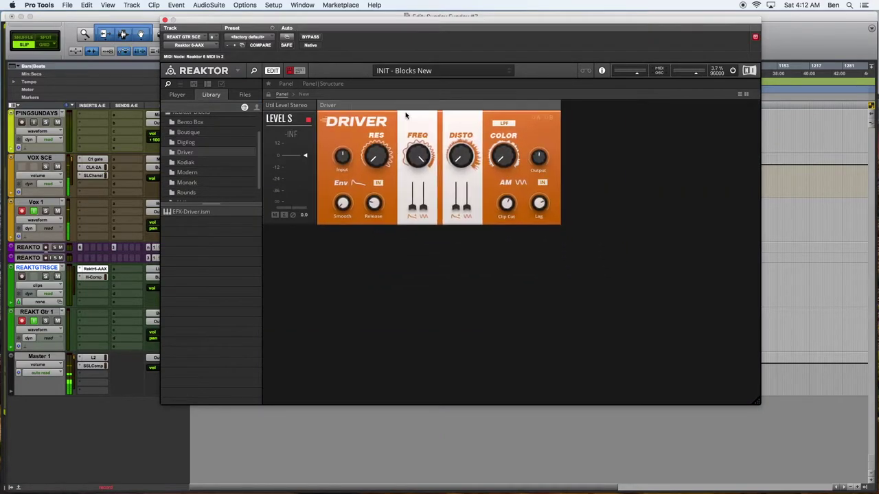
drag(291, 106, 412, 107)
drag(303, 111, 555, 114)
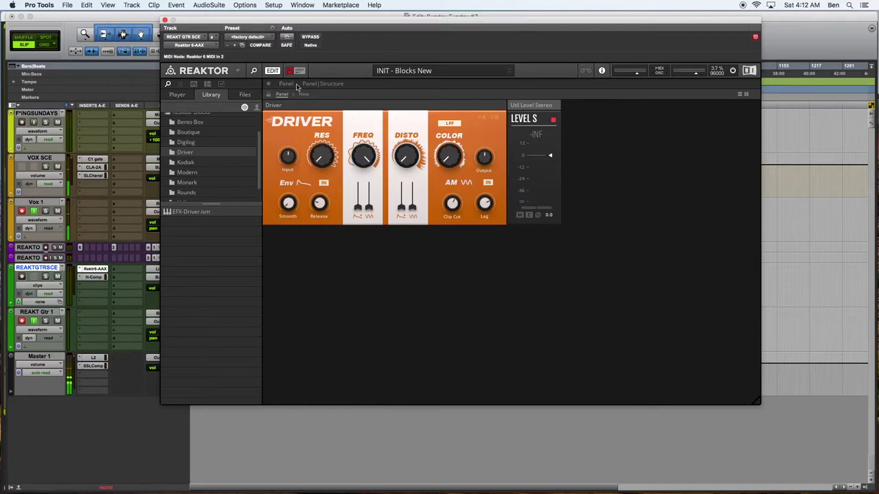
Move the plug-in window down and show the user library in a taller folder list.
drag(316, 23, 334, 69)
drag(254, 248, 233, 270)
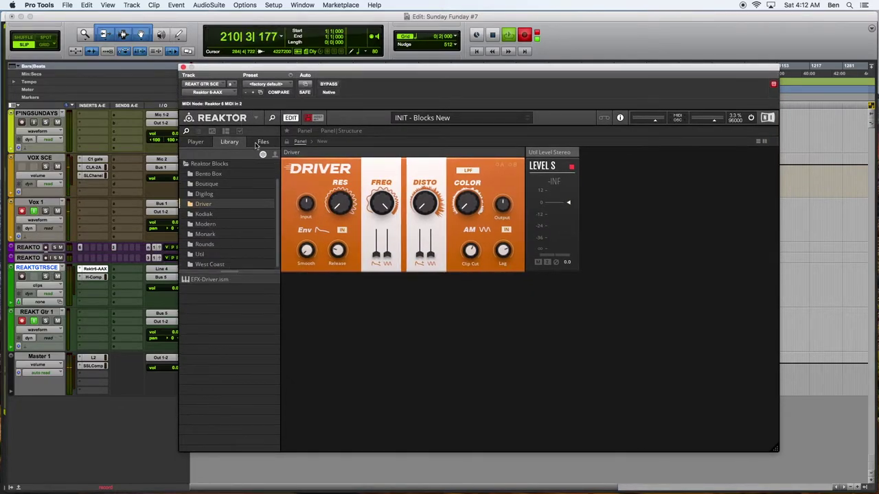
click(275, 153)
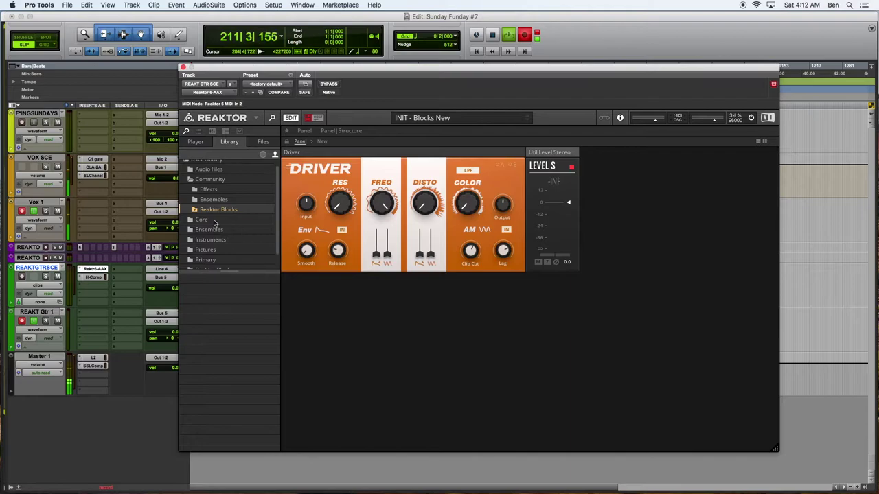
Look through the Community Effects folder and the Reaktor Blocks Ensembles, Instruments and Deadpan-H Blocks v.1.1 folders.
click(196, 192)
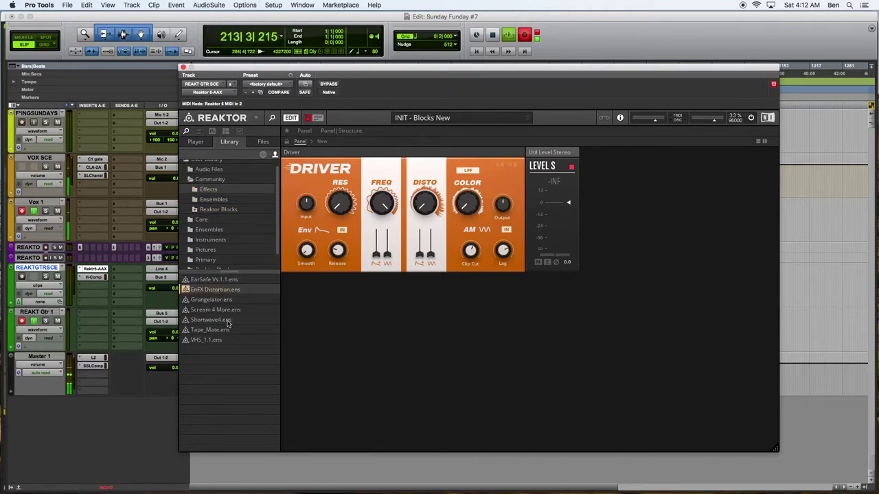
click(214, 208)
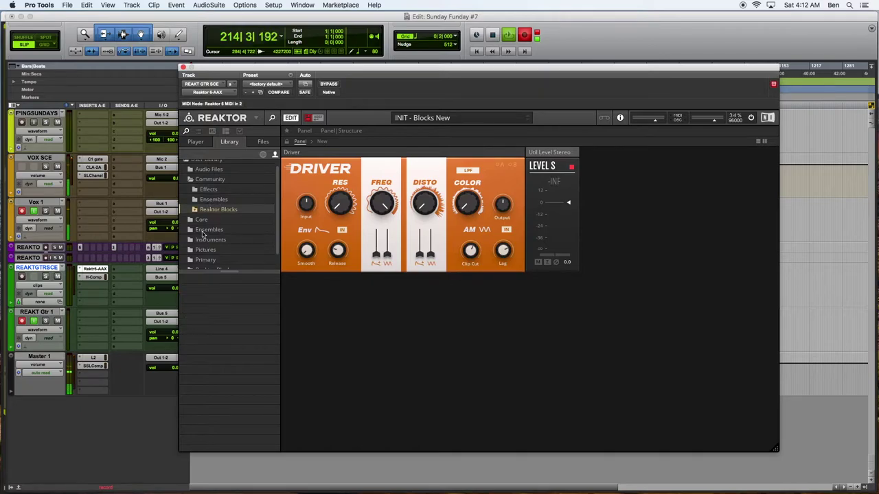
click(197, 211)
click(216, 220)
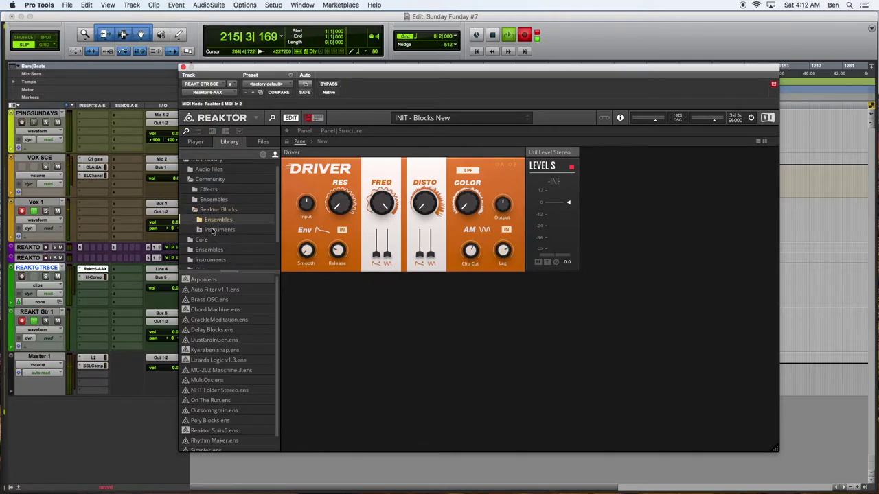
click(206, 232)
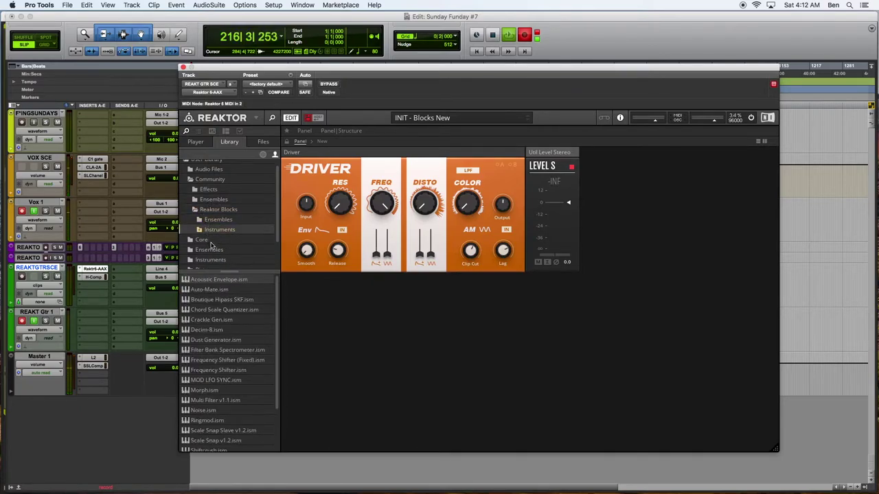
click(200, 230)
drag(230, 270, 231, 306)
scroll(232, 256, down, 1)
click(231, 219)
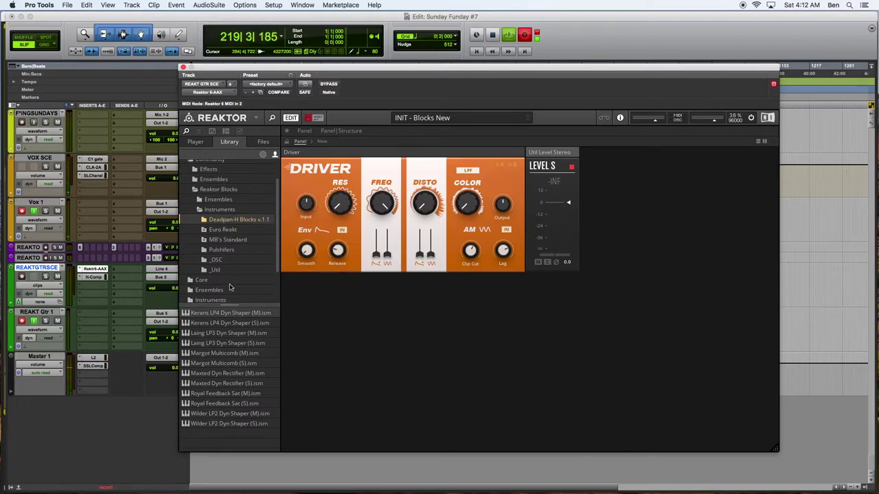
Open the Effects folder inside Euro Reakt's Blocks folder and look through its list of effect instruments.
click(212, 229)
click(210, 231)
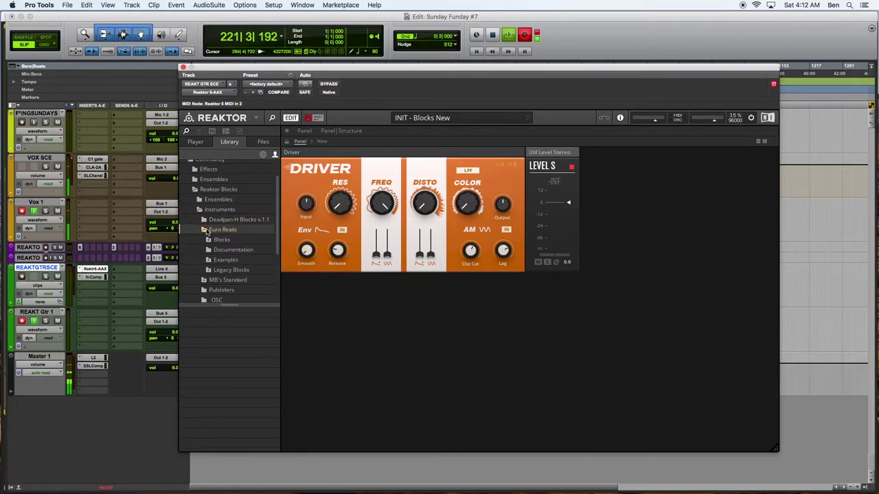
double_click(214, 242)
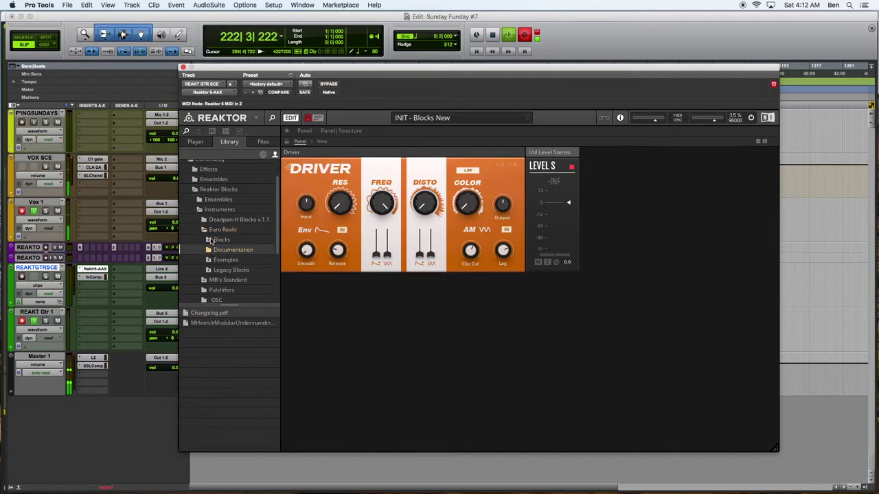
scroll(214, 269, down, 1)
scroll(215, 270, down, 1)
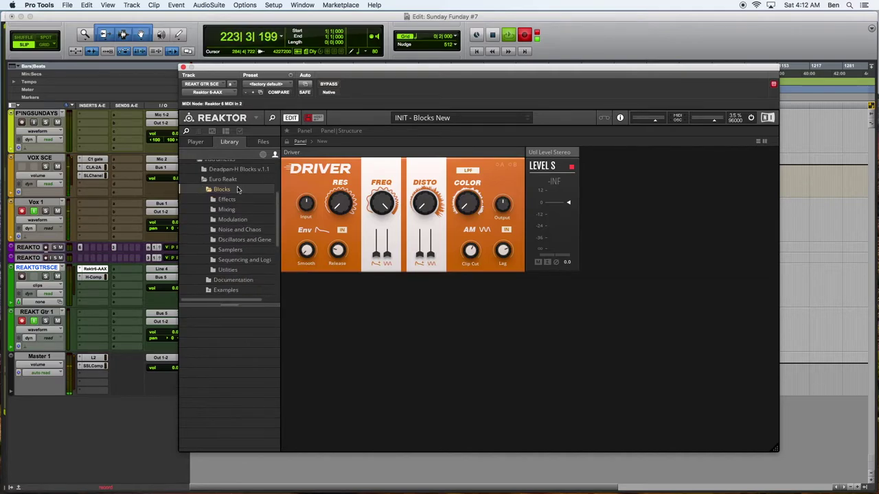
click(227, 199)
scroll(228, 392, down, 5)
scroll(229, 375, down, 6)
click(223, 377)
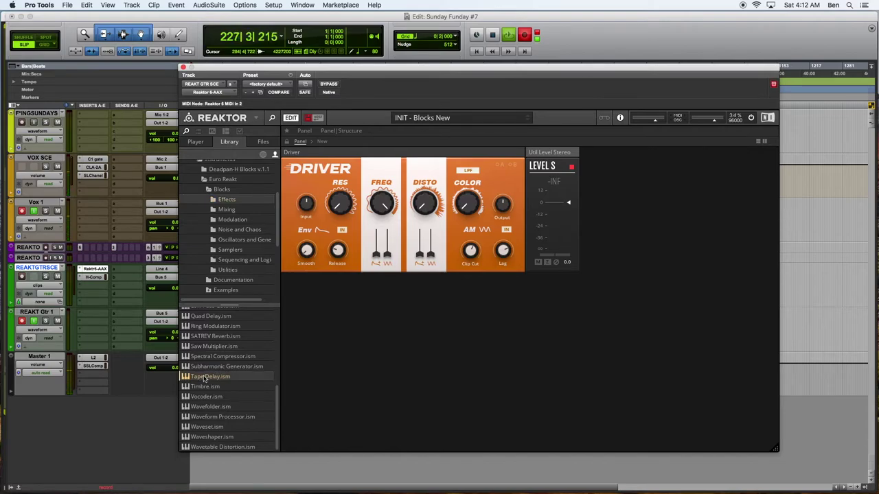
scroll(212, 408, up, 15)
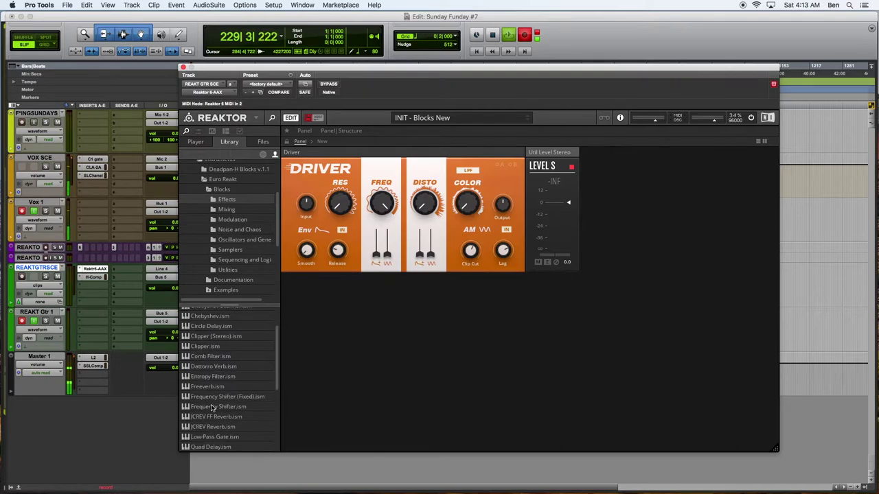
Add Chebyshev.ism from the Euro Reakt Effects folder to the ensemble panel.
scroll(212, 408, up, 1)
click(219, 322)
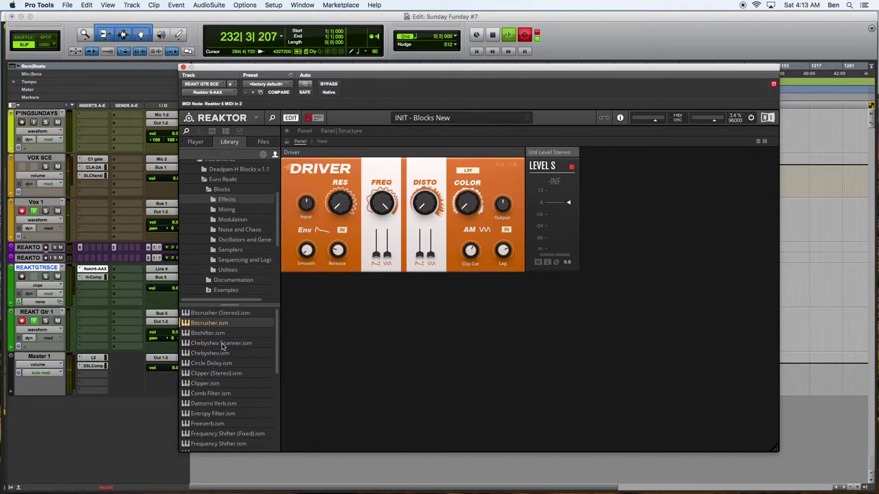
click(222, 344)
click(214, 354)
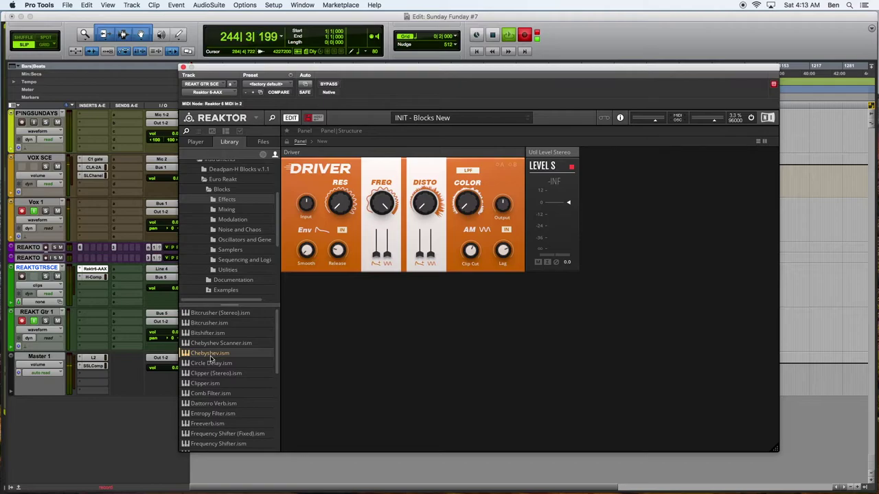
drag(211, 355, 625, 247)
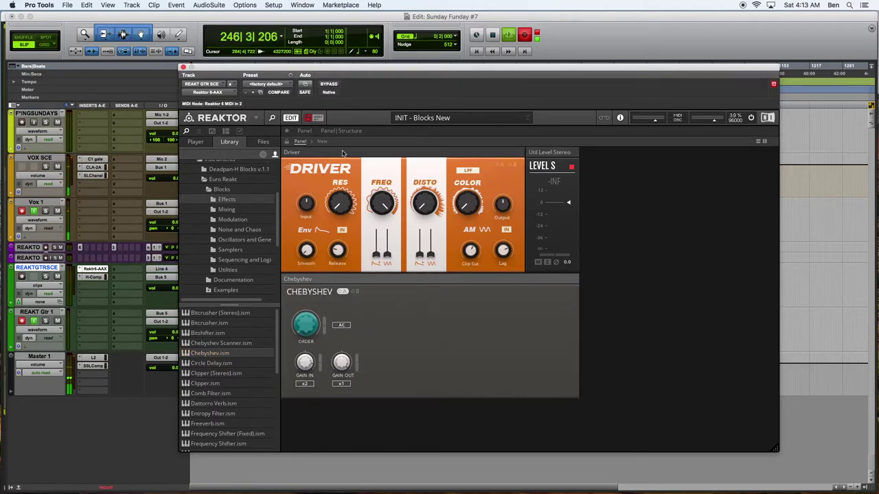
Place Chebyshev between Driver and Util Level Stereo on the panel, and add Tape Delay.ism between Chebyshev and Util Level Stereo.
mouse_move(299, 283)
scroll(261, 386, down, 3)
scroll(261, 386, down, 5)
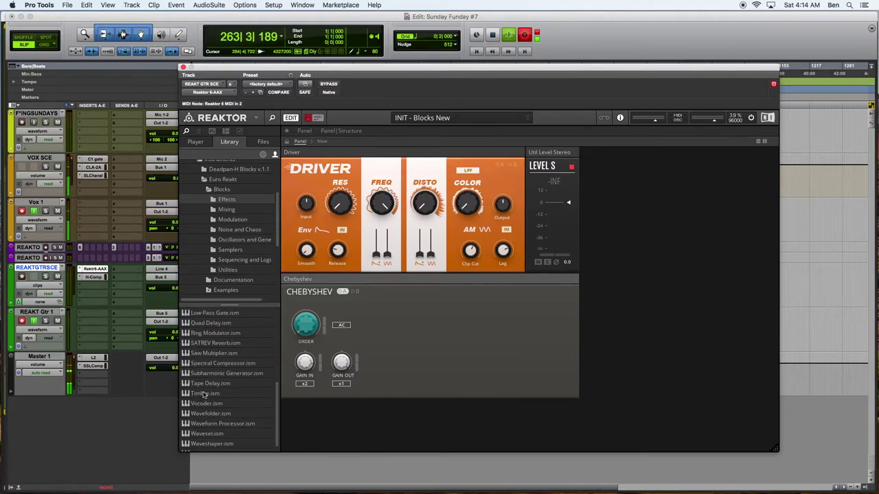
drag(302, 282, 559, 172)
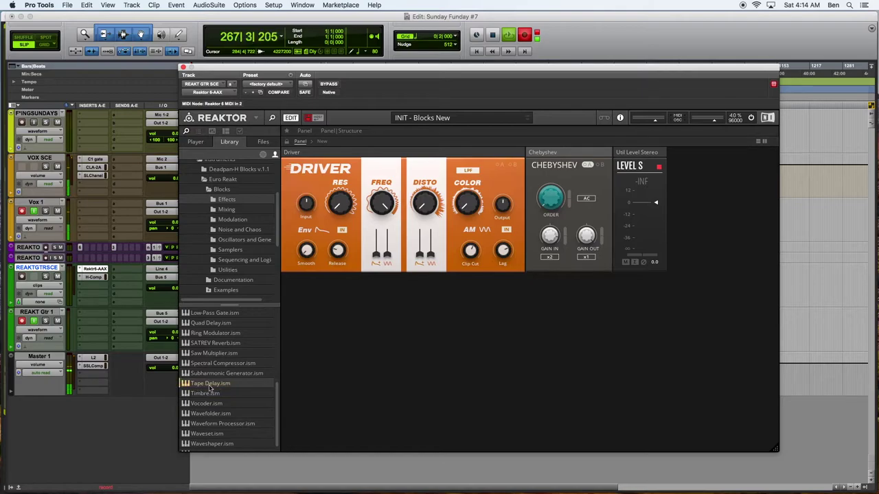
drag(210, 388, 617, 155)
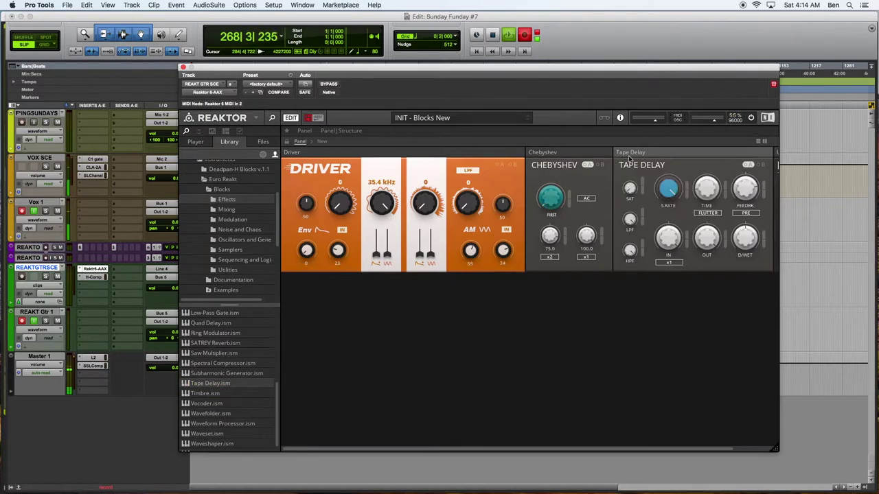
scroll(624, 201, right, 2)
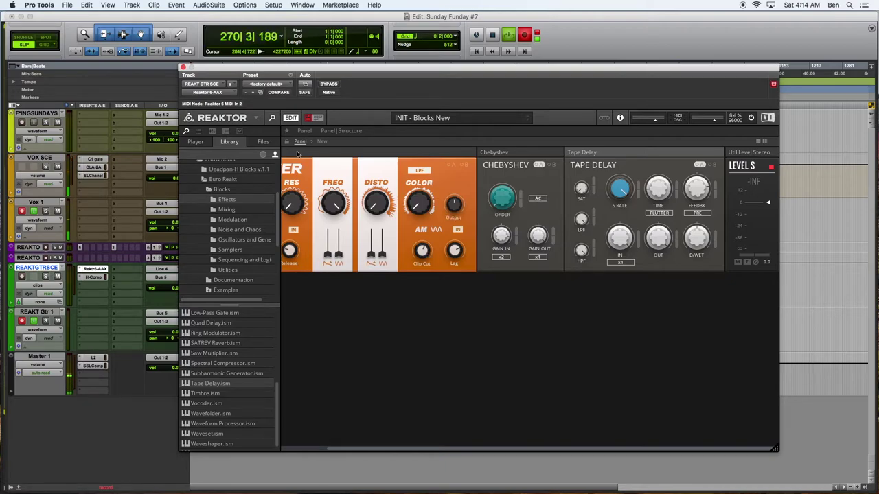
Show the structure alongside the panel and spread out the blocks, with Chebyshev after Driver and Tape Delay below Driver.
click(346, 131)
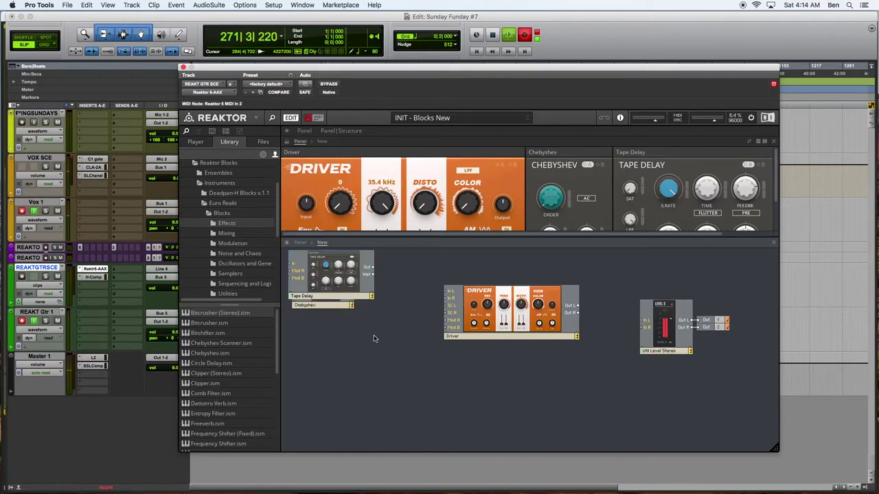
drag(345, 272, 469, 410)
drag(318, 290, 539, 400)
drag(522, 330, 473, 322)
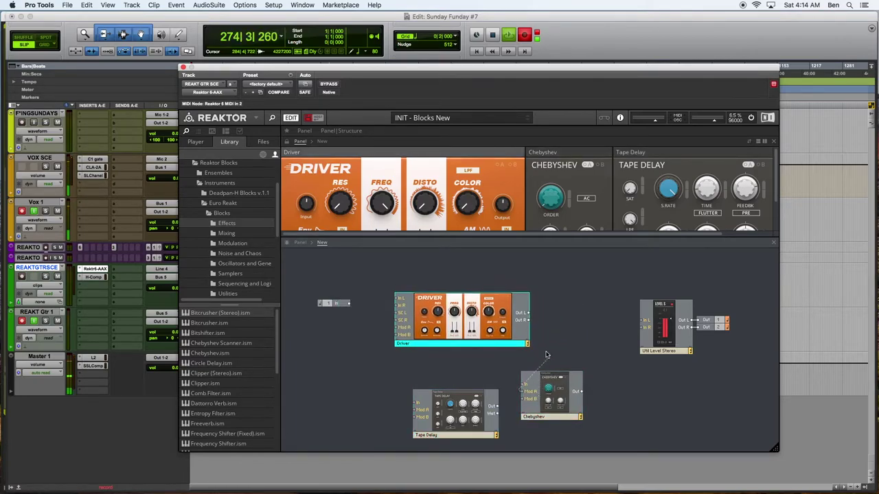
drag(553, 418, 569, 345)
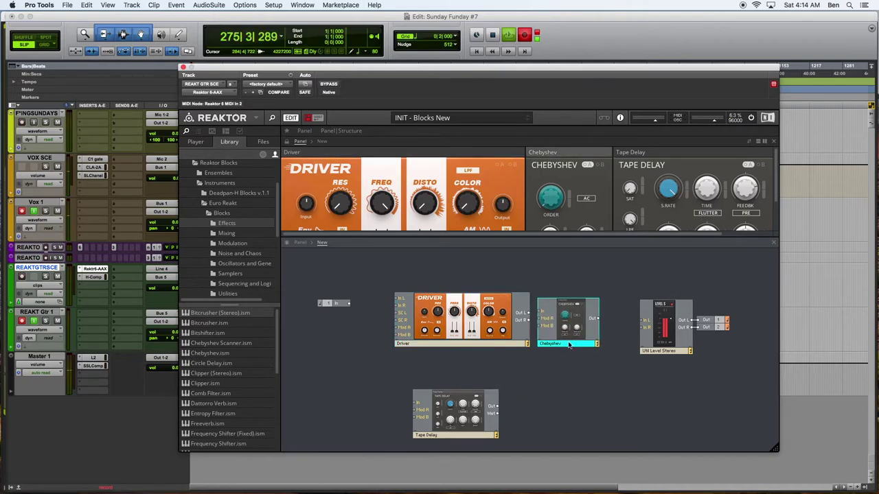
Connect Driver's Out L to Chebyshev's In and shift input 1 and both blocks away from Util Level Stereo.
drag(529, 313, 540, 313)
drag(408, 271, 522, 333)
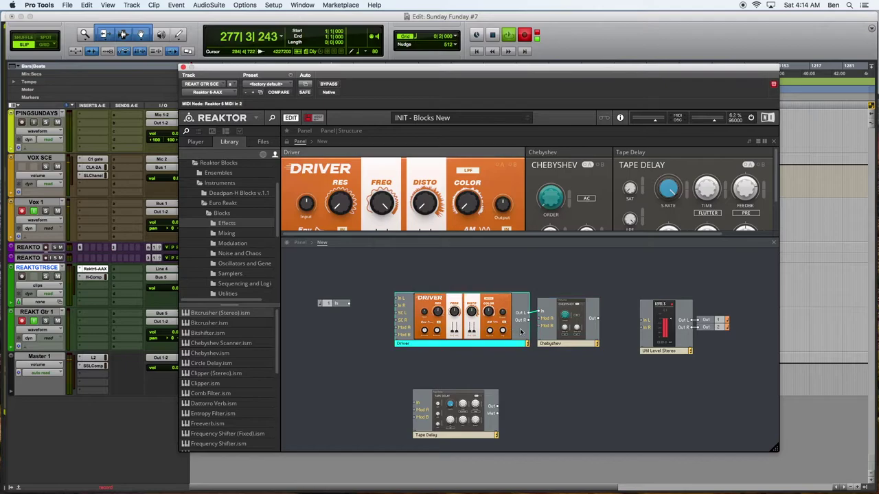
shift+click(585, 340)
drag(492, 305, 477, 304)
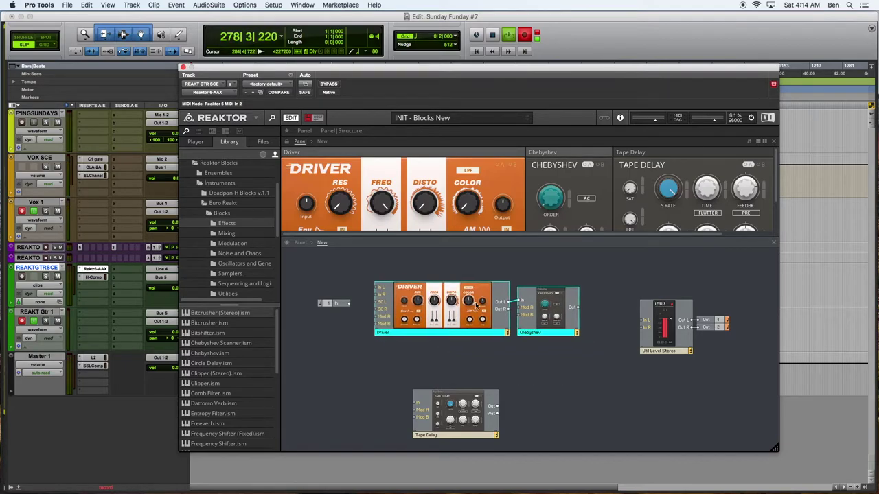
drag(337, 303, 308, 307)
drag(402, 264, 578, 344)
drag(434, 326, 406, 316)
Place Tape Delay after Chebyshev and connect Chebyshev's Out to Tape Delay's In.
drag(449, 423, 592, 320)
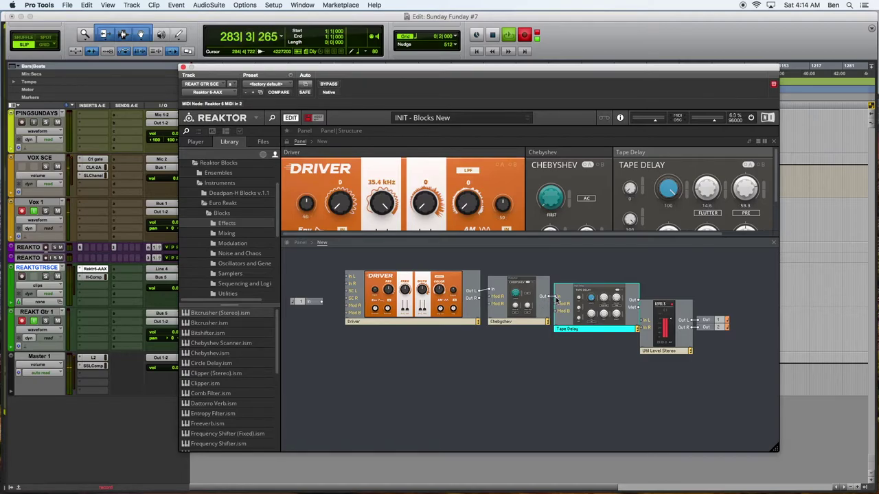
click(649, 391)
Line up Util Level Stereo and its outputs with Tape Delay, and connect Tape Delay's Out and Wet to In L and In R.
drag(673, 283, 737, 361)
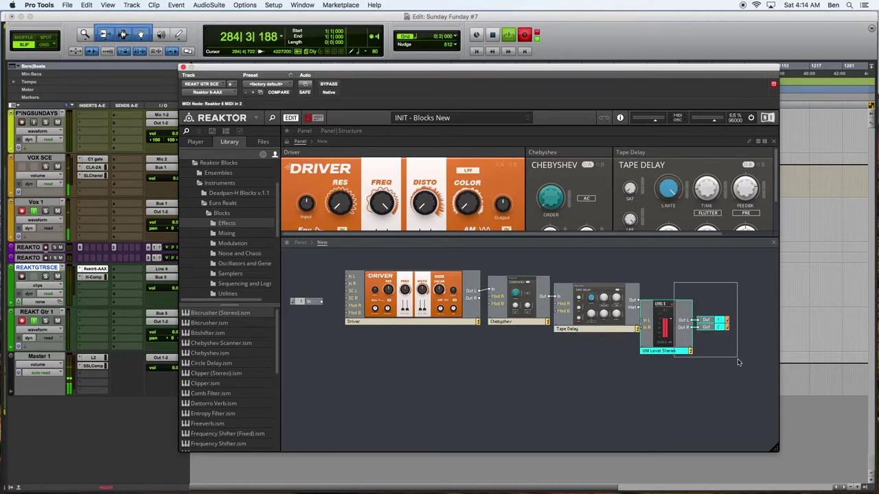
drag(674, 339, 670, 316)
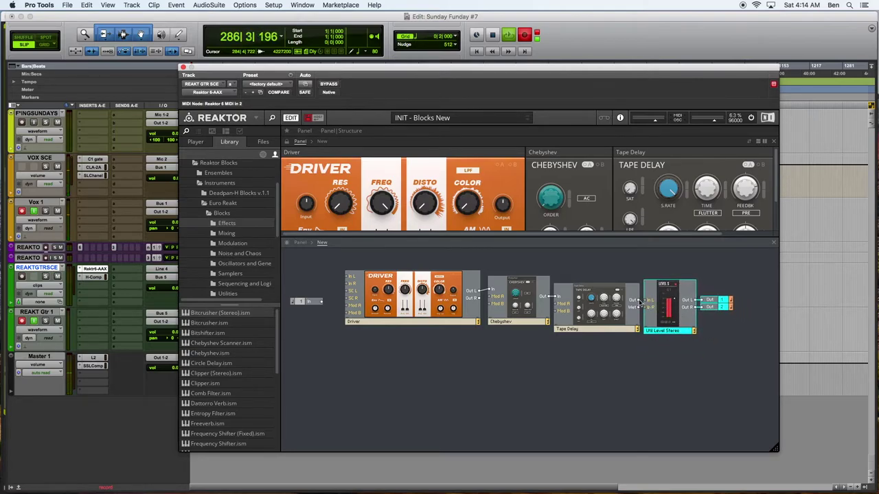
click(624, 386)
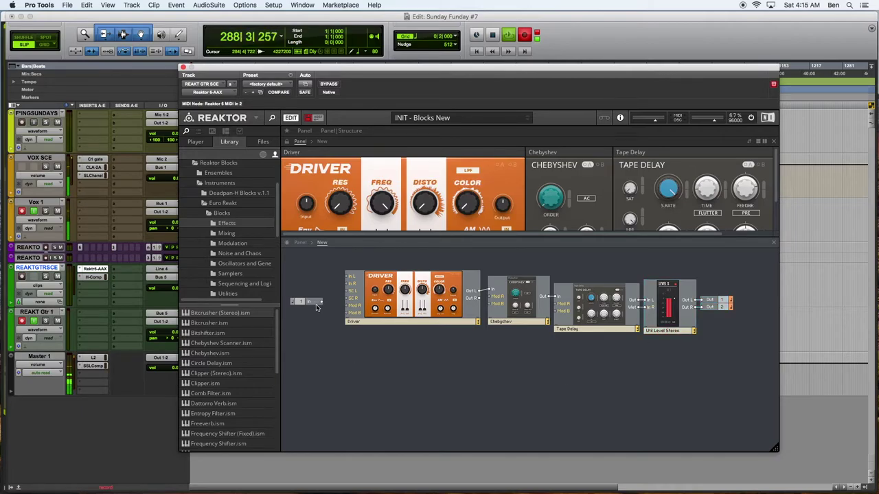
Connect input 1 to Driver's In L and level the input with that port.
drag(323, 304, 347, 277)
drag(313, 306, 421, 334)
click(423, 373)
drag(459, 304, 458, 302)
click(519, 359)
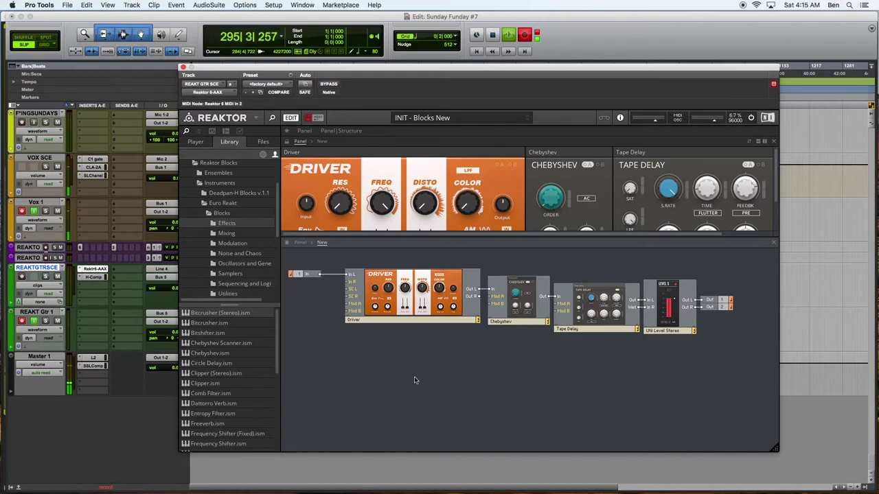
Trace the signal chain from Driver through Chebyshev and Tape Delay to Util Level Stereo by selecting each block in turn.
click(372, 310)
click(407, 337)
click(445, 306)
click(515, 301)
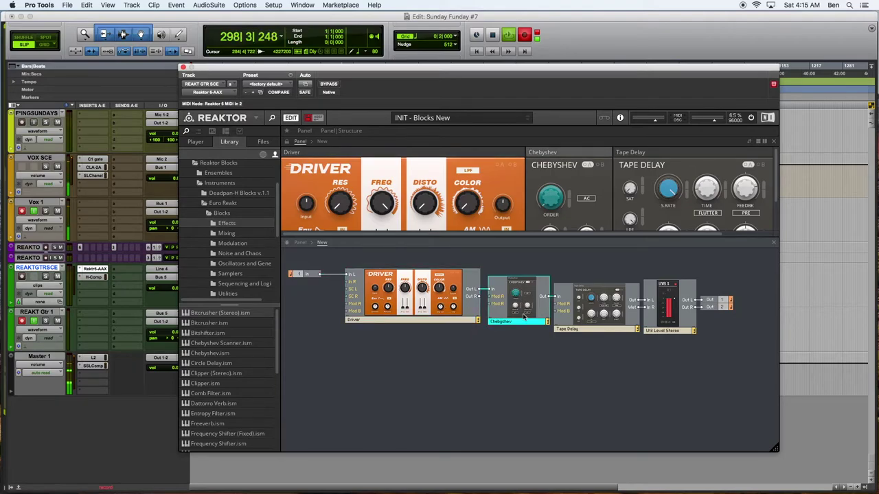
click(576, 316)
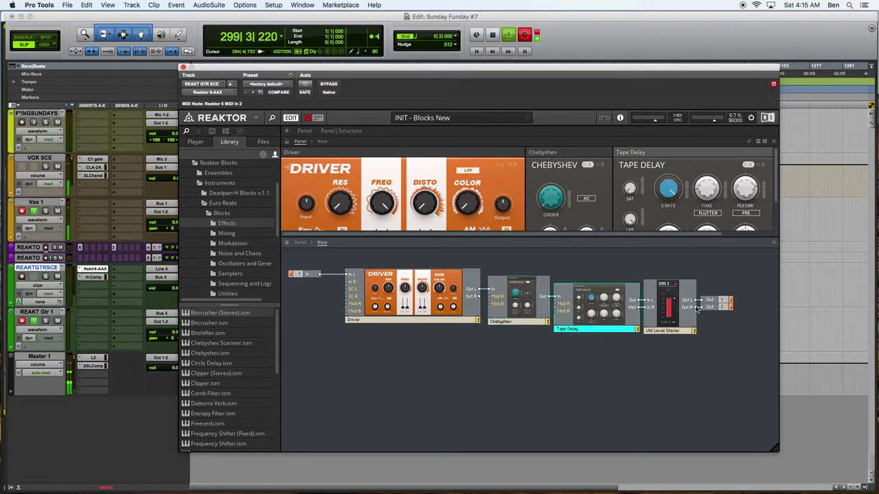
click(682, 307)
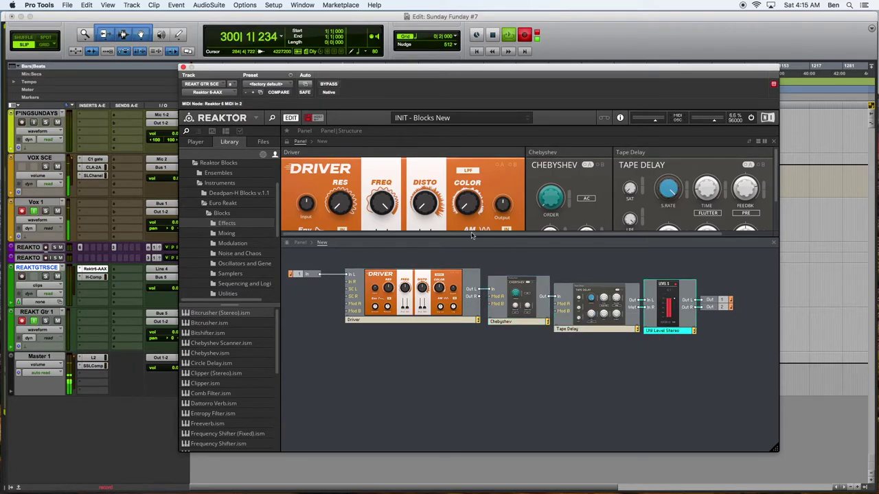
Leave edit mode, hide the browser and move the Reaktor window down over the lower tracks.
click(306, 132)
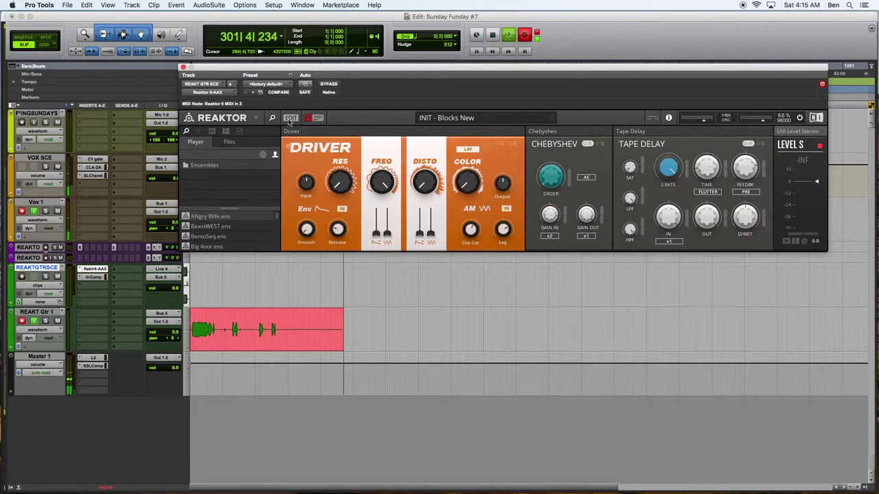
click(272, 118)
drag(302, 70, 269, 169)
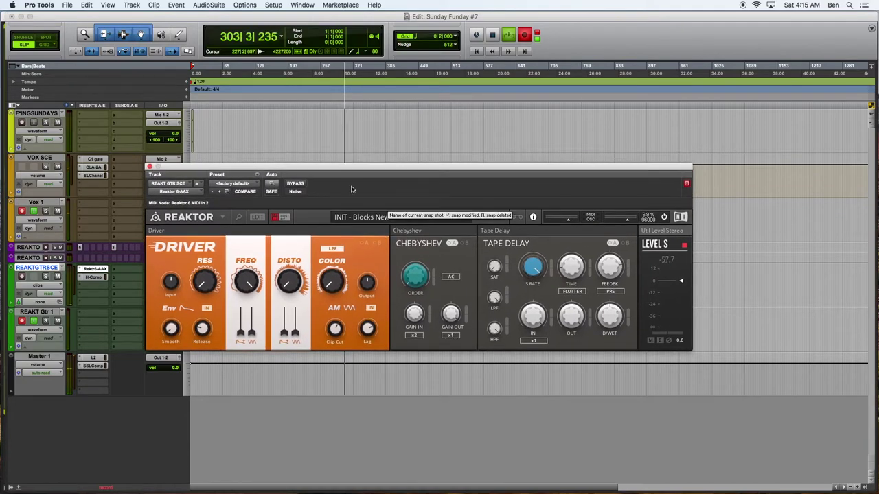
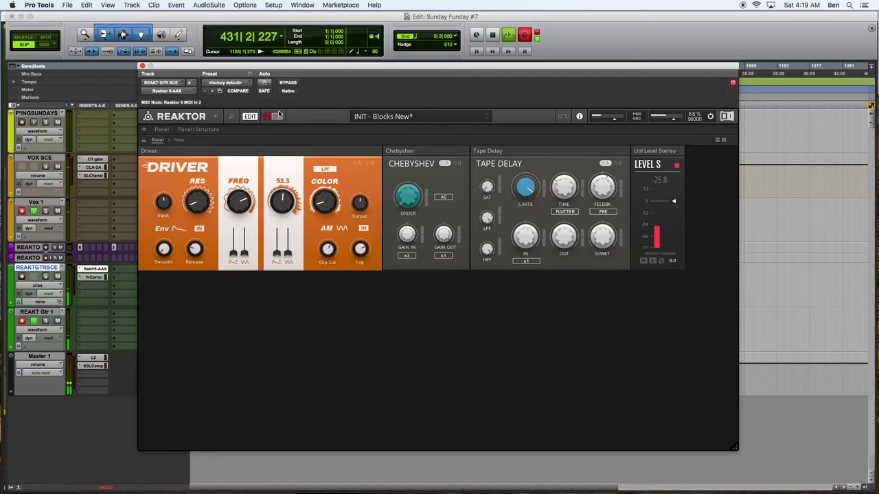
Raise Driver's Disto AM amount, Res, Disto and Color, and turn Freq fully up.
drag(292, 254, 293, 196)
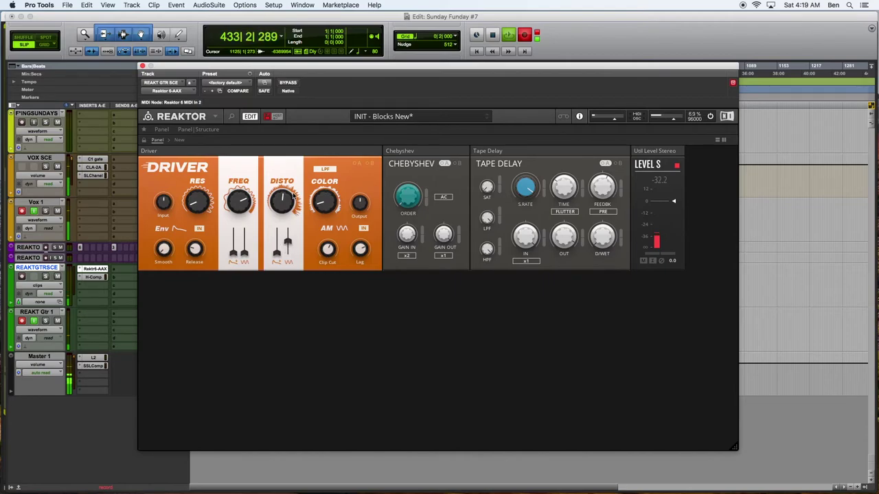
drag(203, 206, 187, 190)
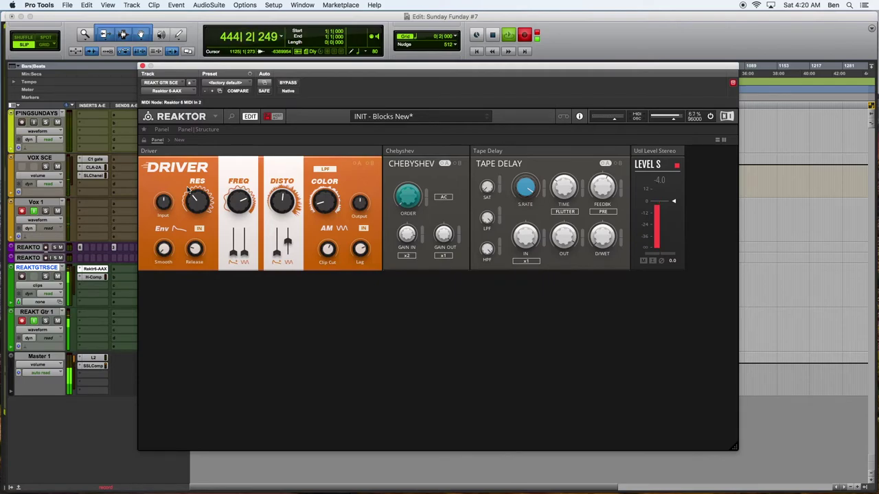
drag(189, 191, 240, 115)
drag(281, 201, 282, 98)
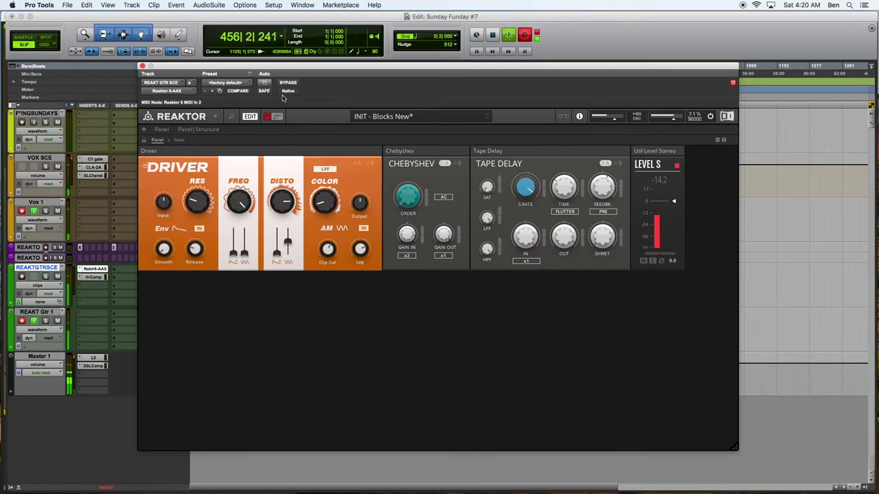
drag(328, 211, 312, 165)
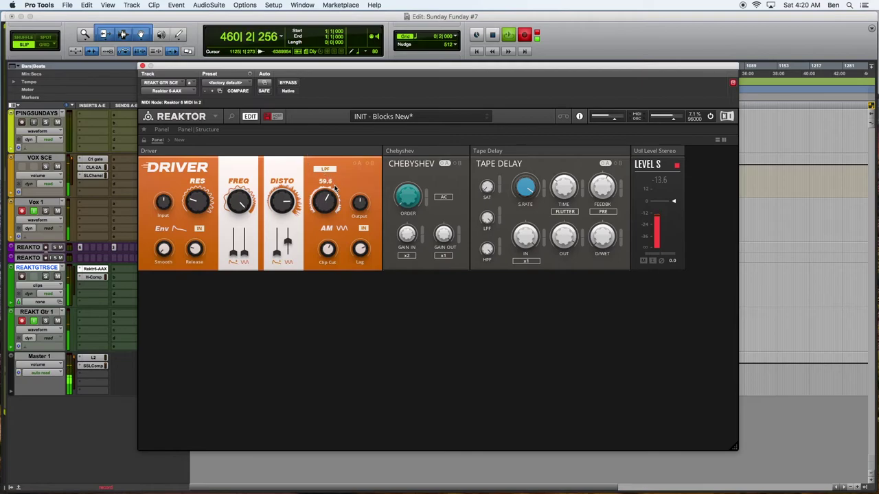
drag(332, 195, 327, 196)
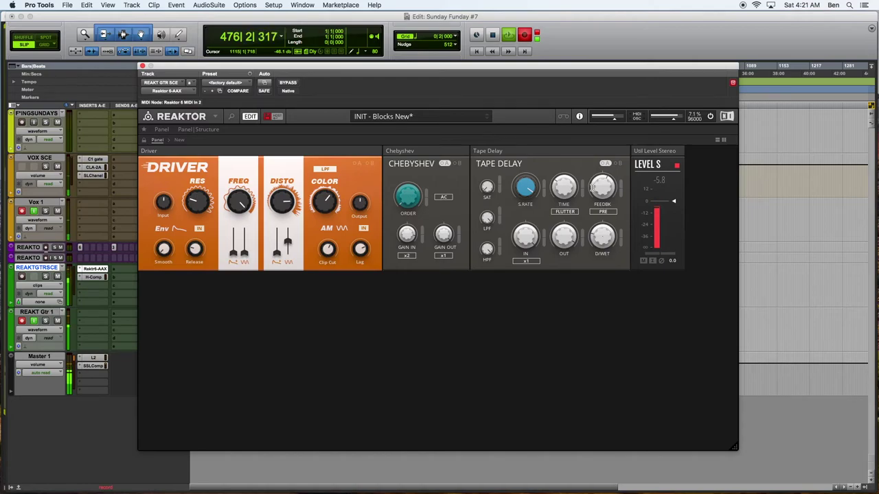
Sweep Tape Delay's S.Rate down and back to maximum, and try a different Time setting.
drag(526, 186, 516, 361)
drag(530, 209, 524, 14)
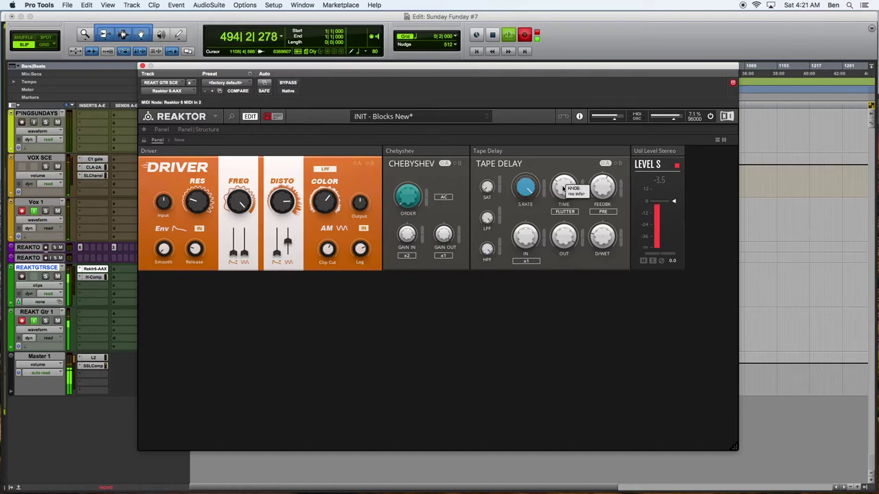
drag(564, 190, 567, 220)
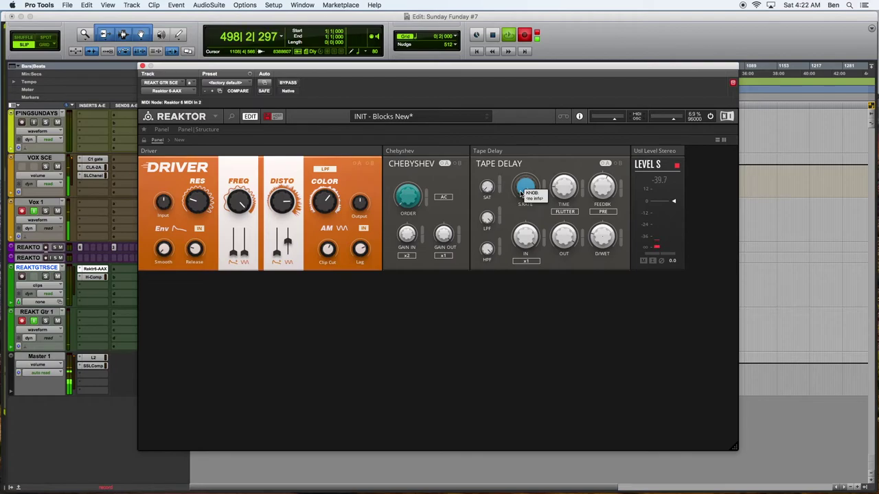
Leave edit mode and move the compact Reaktor window down to uncover the Pro Tools timeline.
click(250, 116)
drag(411, 82, 511, 265)
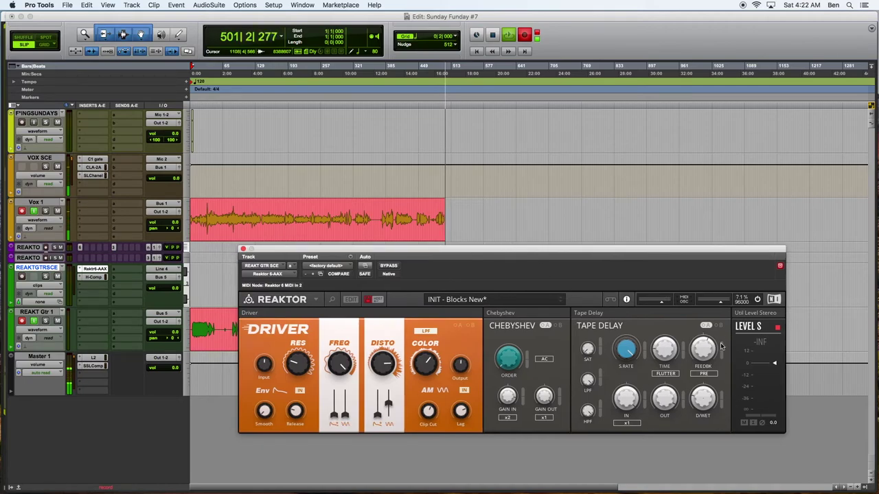